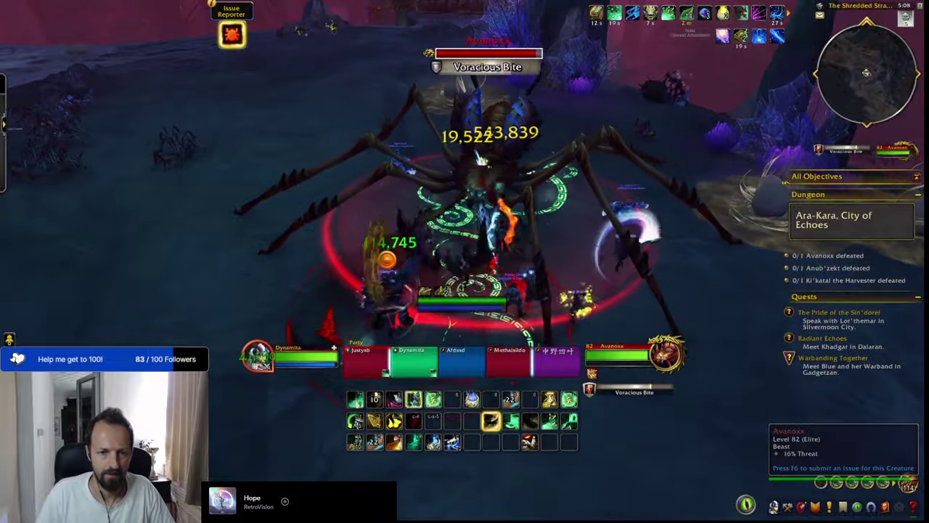
Attack Avanoxx with the ability rotation on keys 3, 4, 6, 2 and Shift+3
key(3)
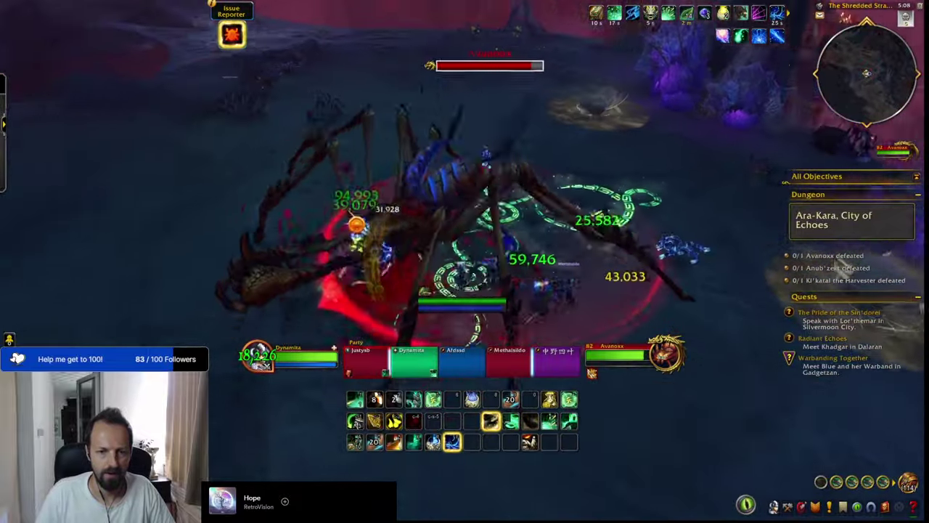
key(4)
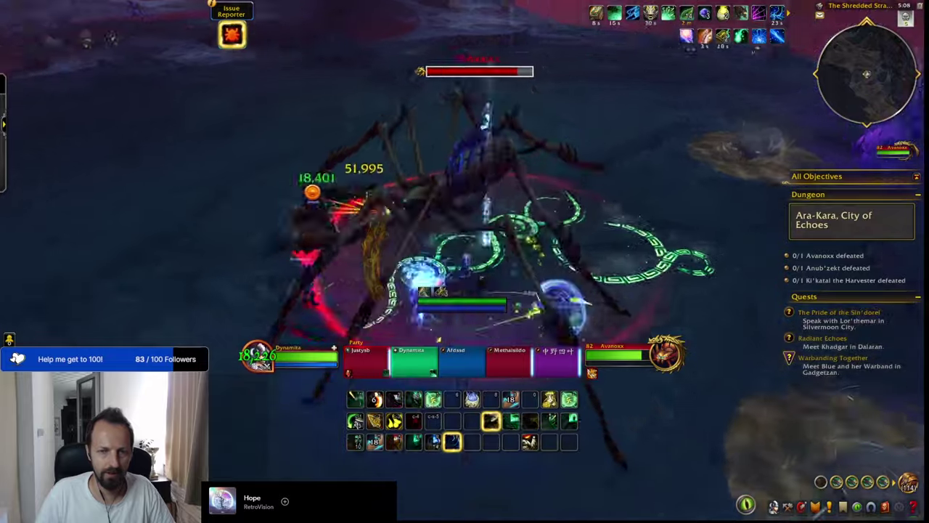
key(3)
key(6)
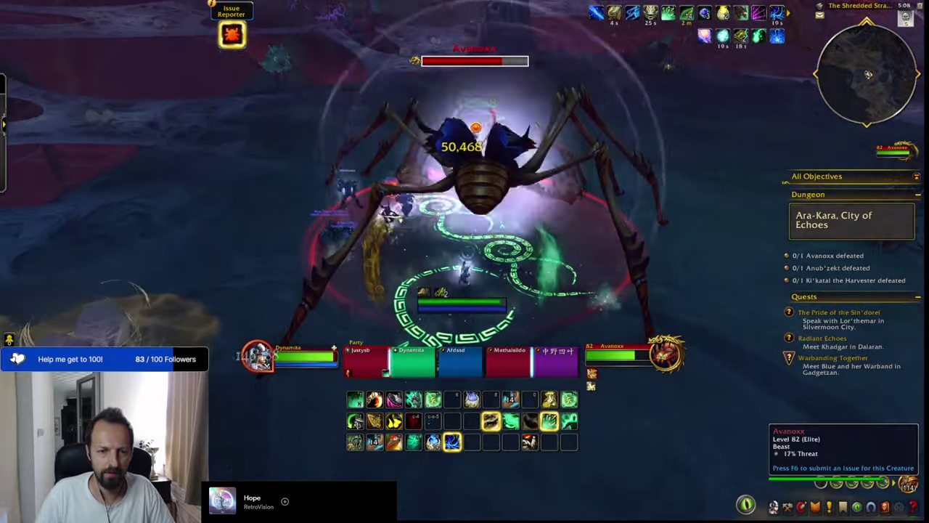
key(2)
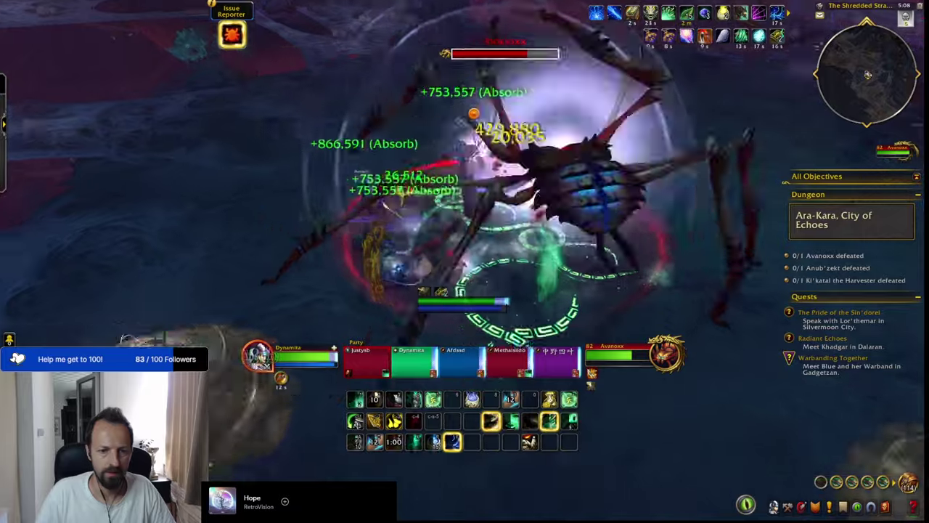
key(shift+3)
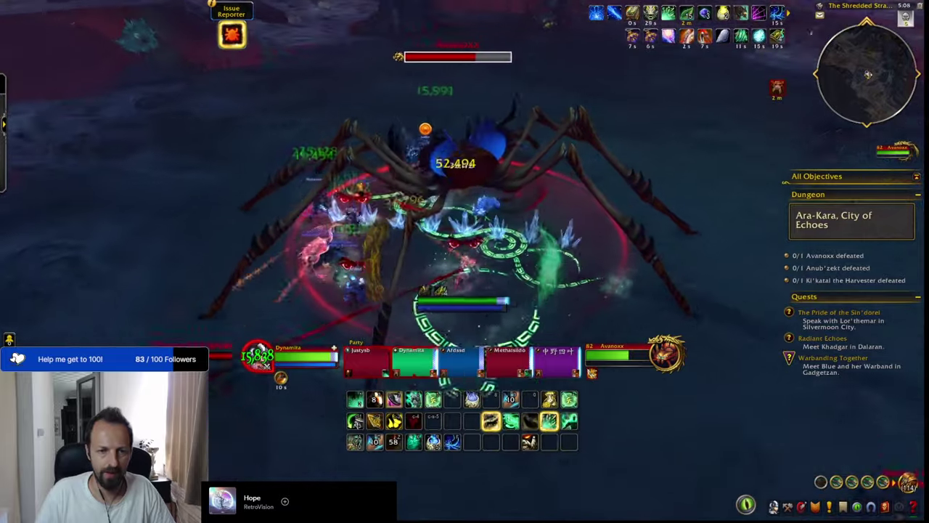
key(3)
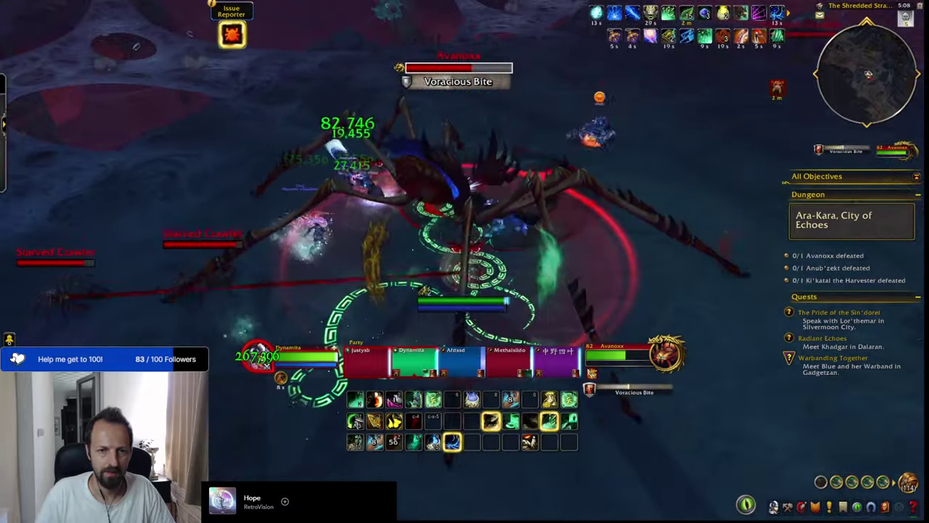
key(2)
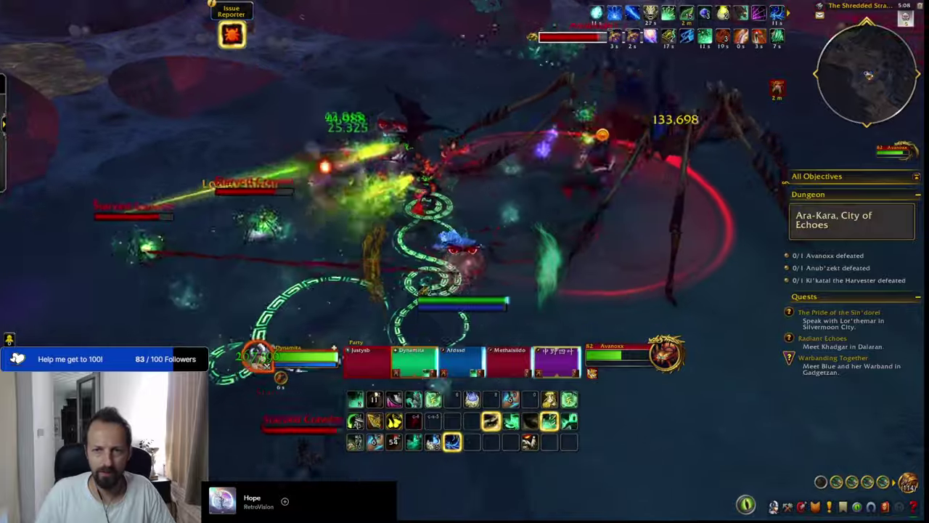
key(3)
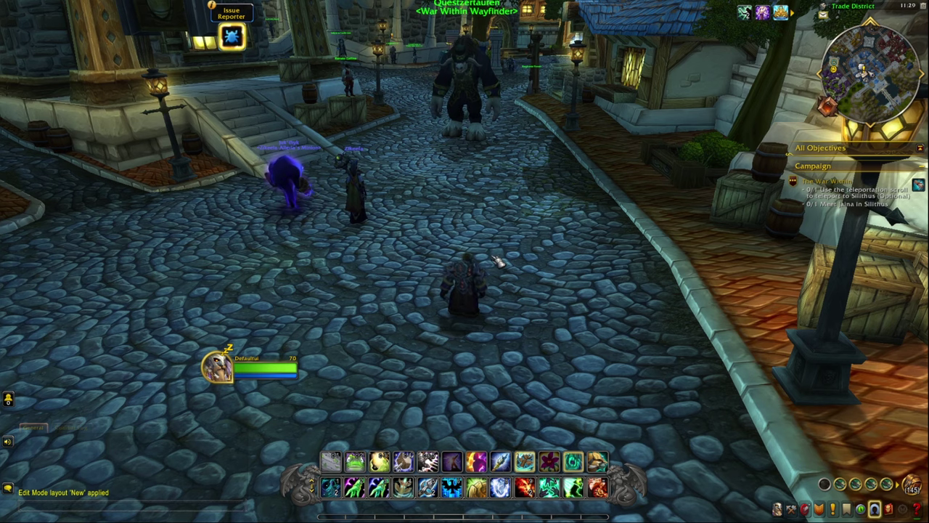
In Edit Mode, add and save a new layout called 'test', then exit Edit Mode
key(s)
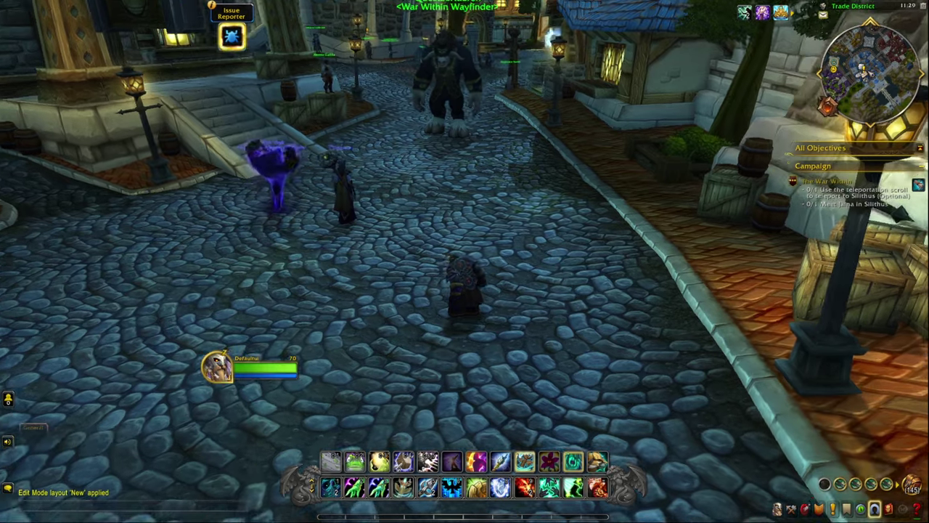
key(Escape)
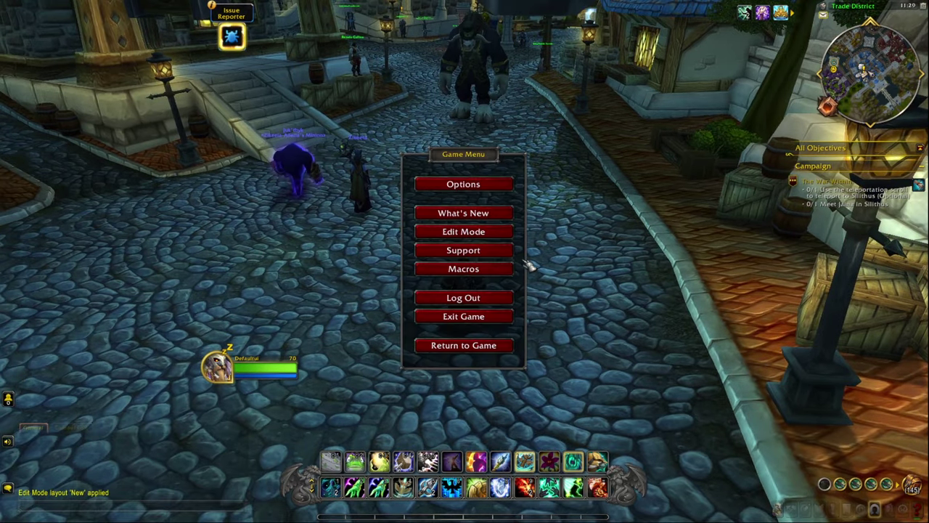
click(481, 233)
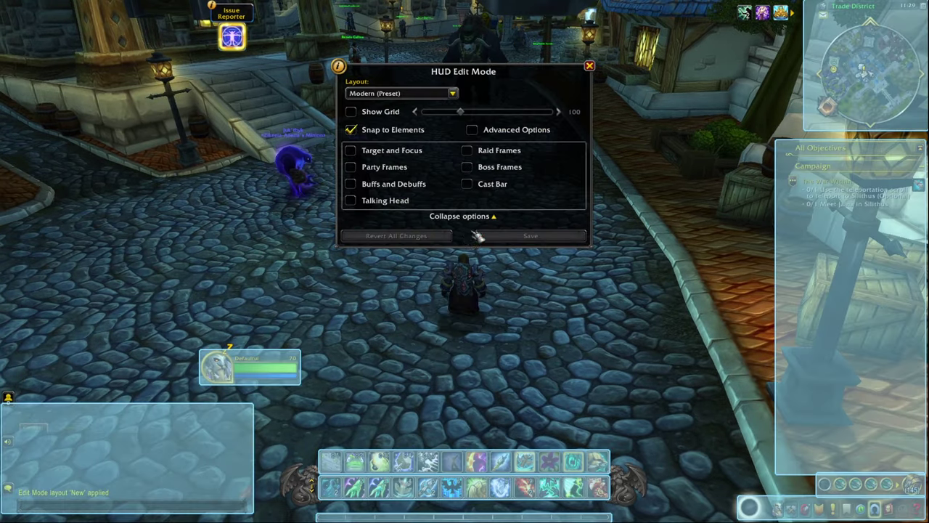
click(454, 94)
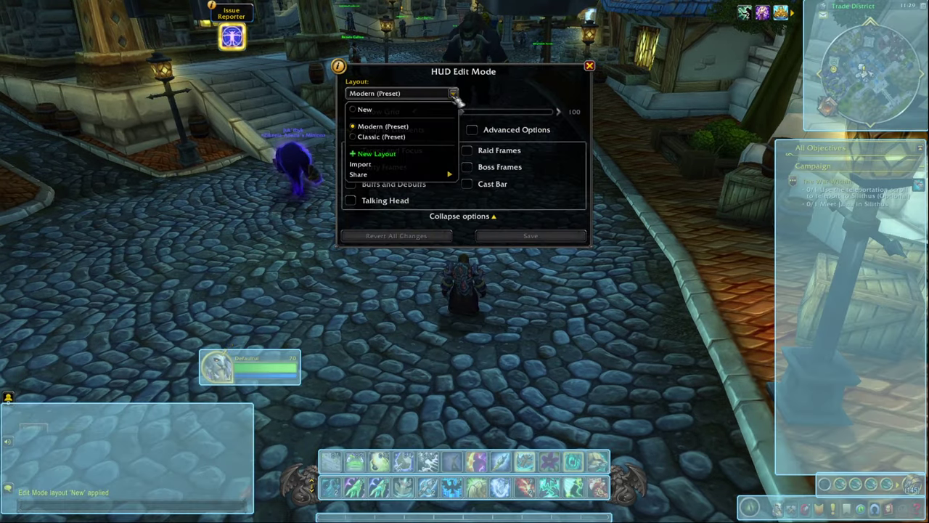
click(377, 154)
text(test)
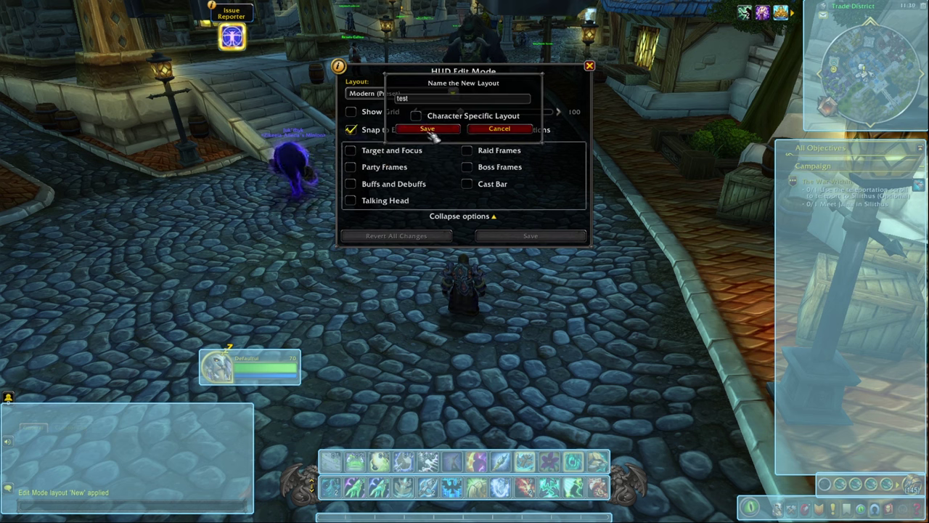
click(429, 131)
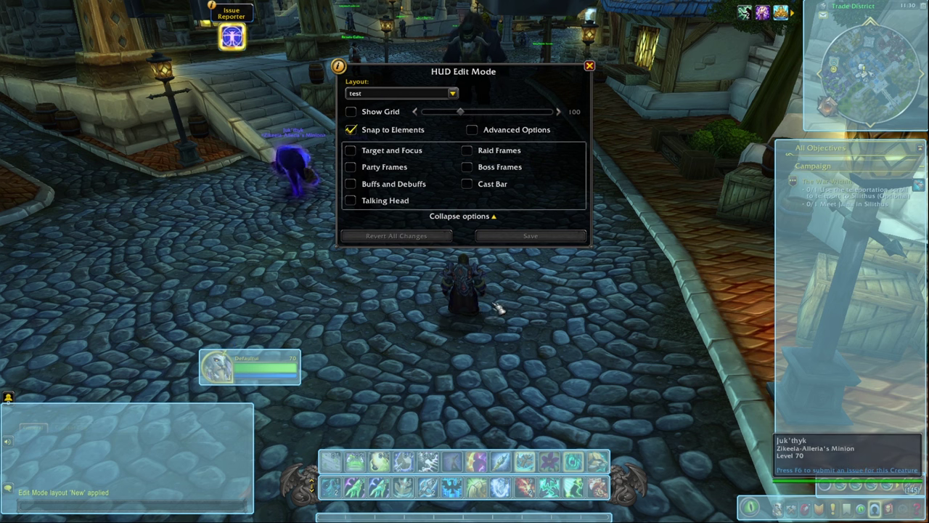
key(Escape)
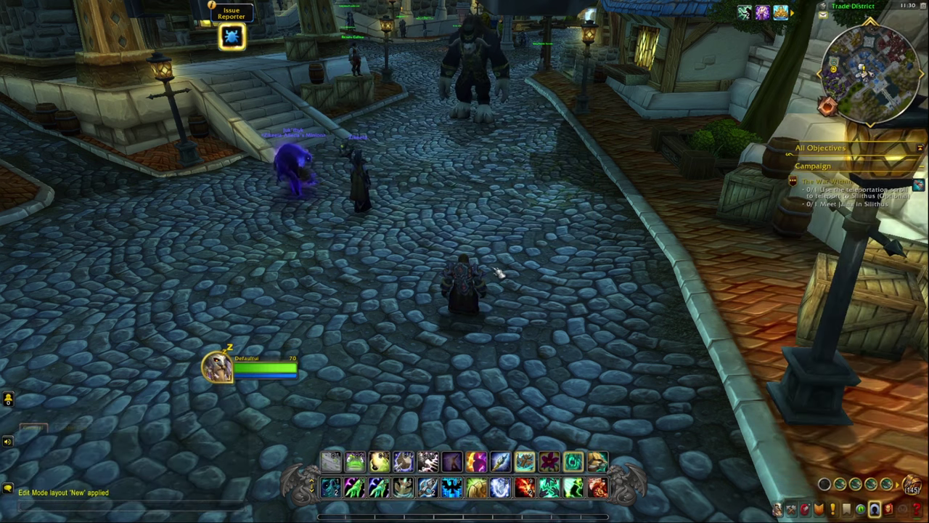
Tick Action Bar 3, 4, 5, 6, 7 and 8 in the Action Bars options and close the menu
key(Escape)
click(460, 185)
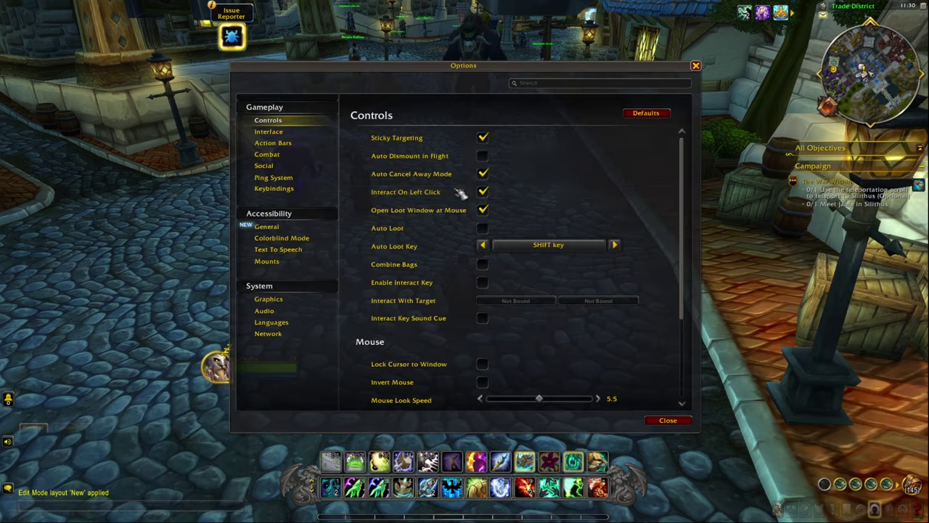
click(284, 144)
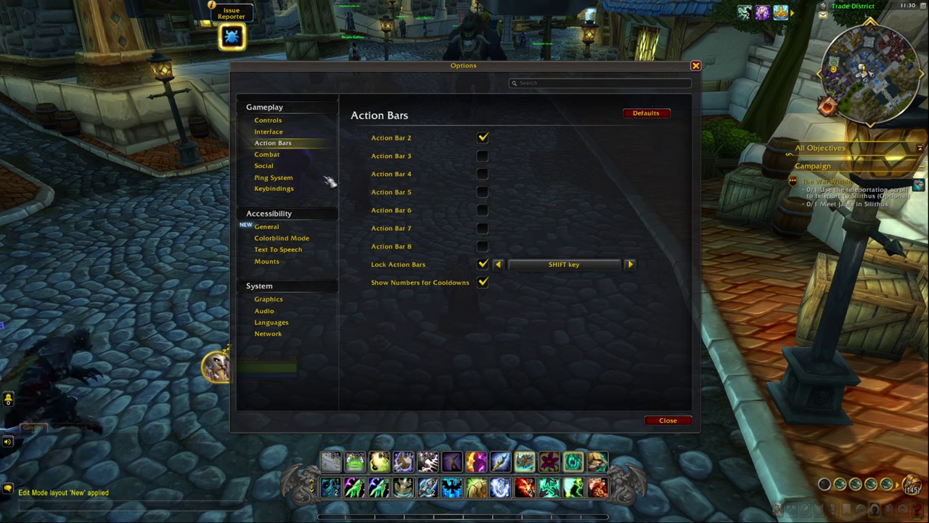
click(484, 156)
click(484, 174)
click(483, 192)
click(483, 210)
click(483, 229)
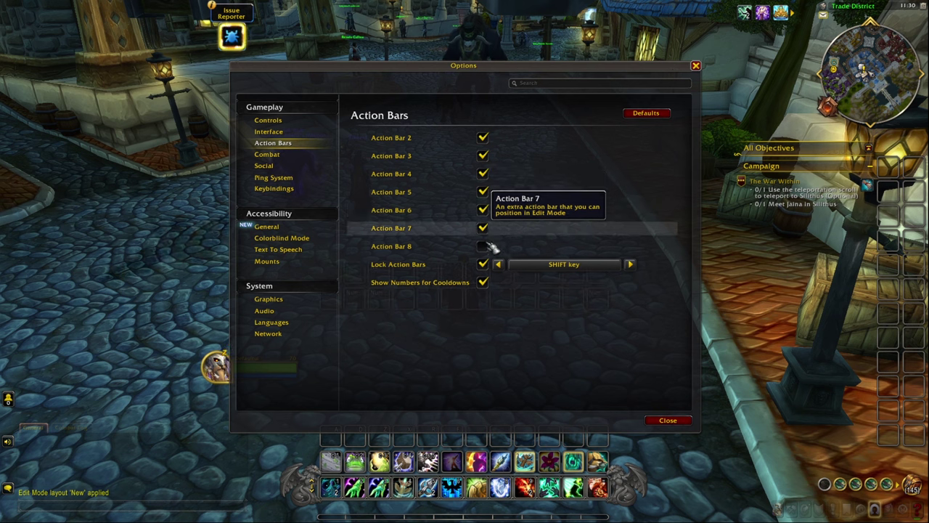
click(484, 247)
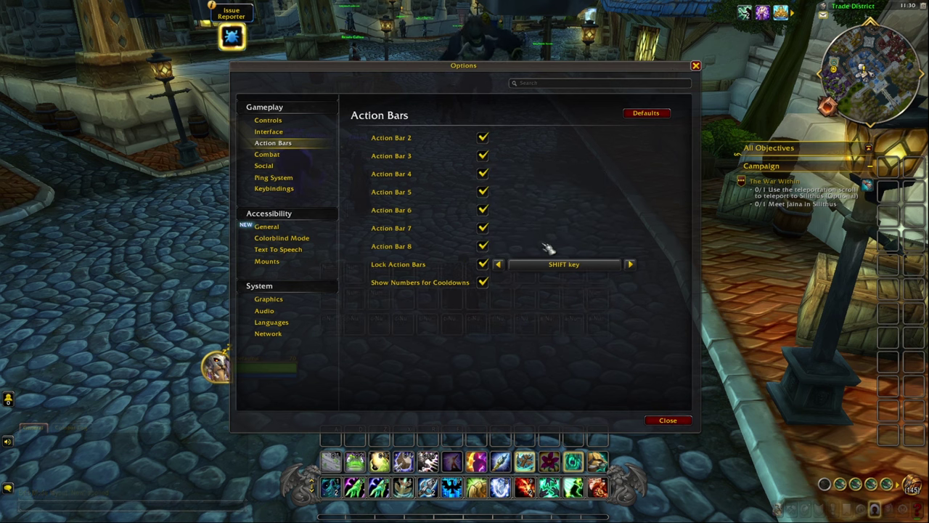
click(674, 420)
key(Escape)
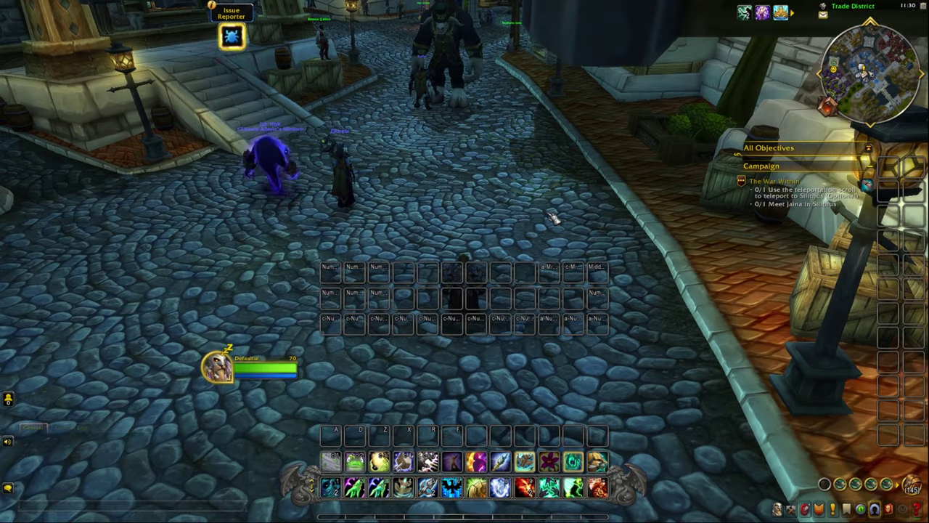
In Edit Mode, check Action Bars 1, 2, 8 and 7, then enable Hide Bar Art on Action Bar 1
key(Escape)
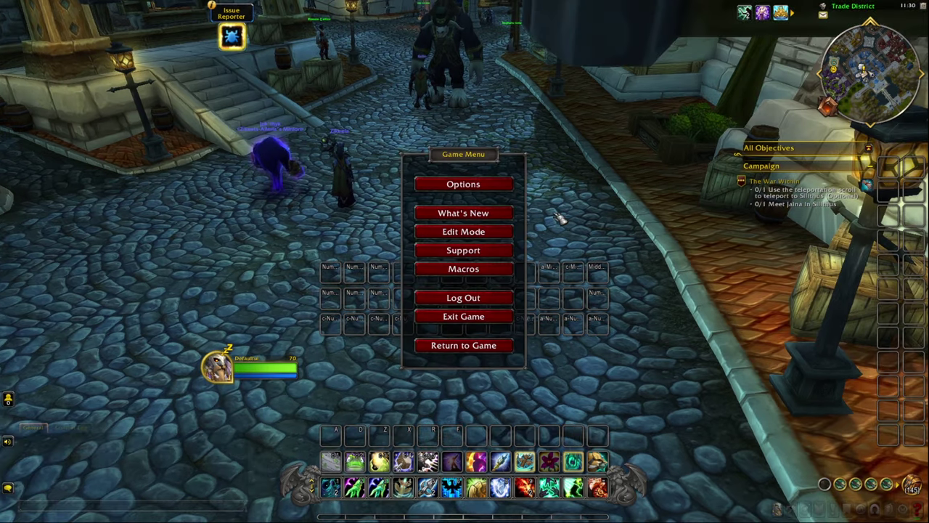
click(473, 231)
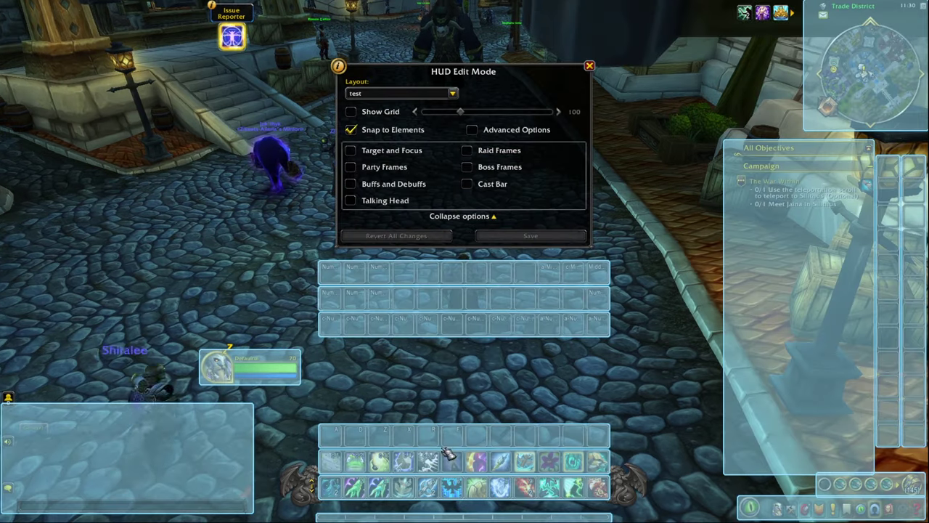
click(425, 494)
click(453, 468)
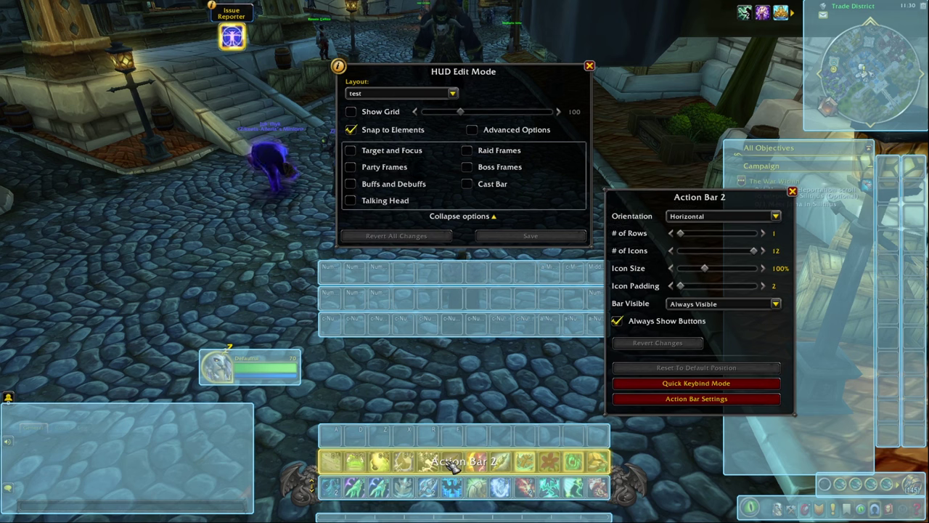
click(475, 330)
click(471, 309)
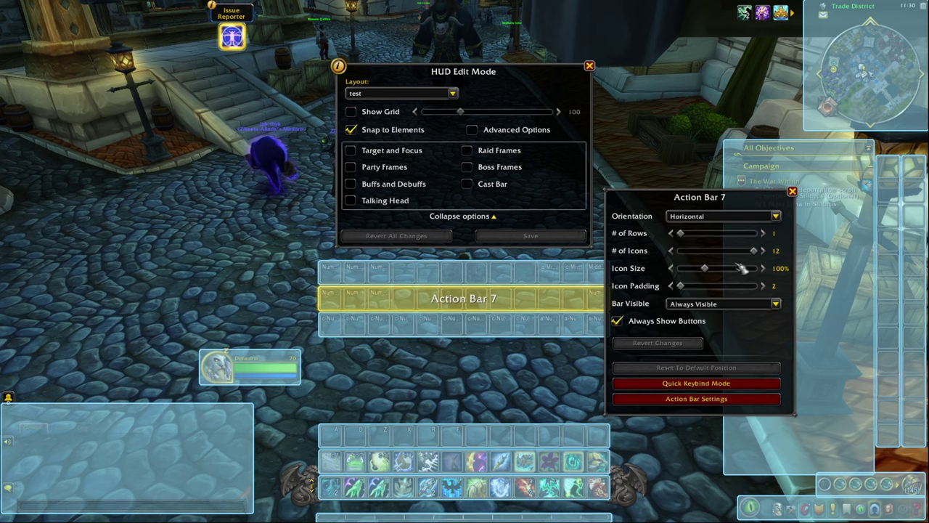
click(445, 498)
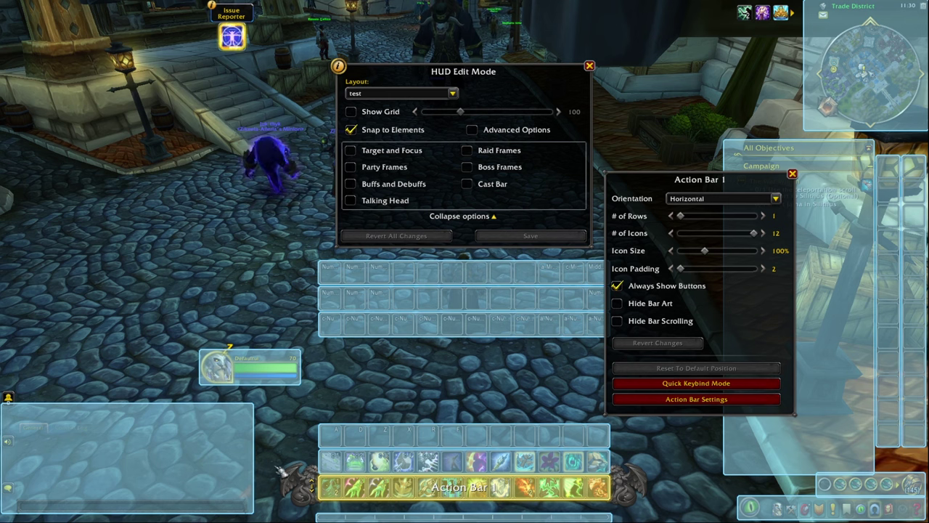
click(618, 303)
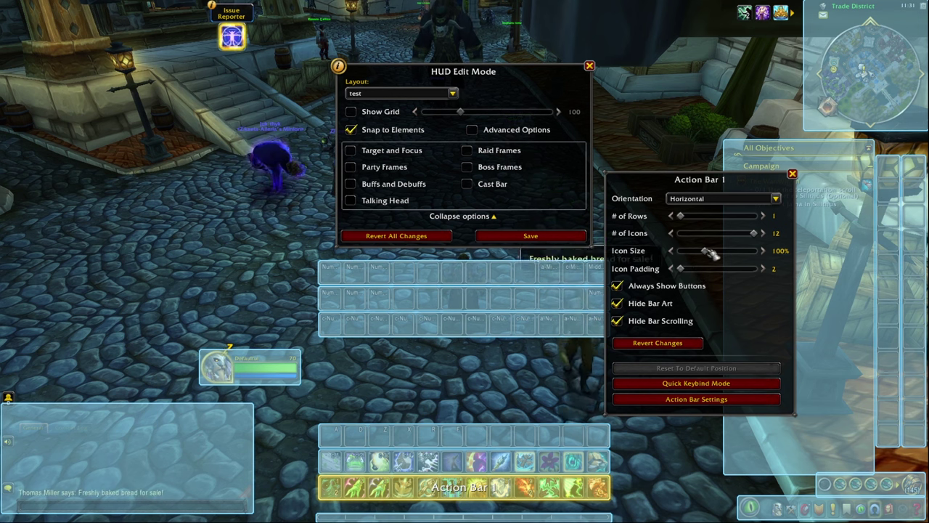
Shrink Action Bar 1's icons to 80% and reduce Action Bar 2's icon size
drag(708, 253, 698, 254)
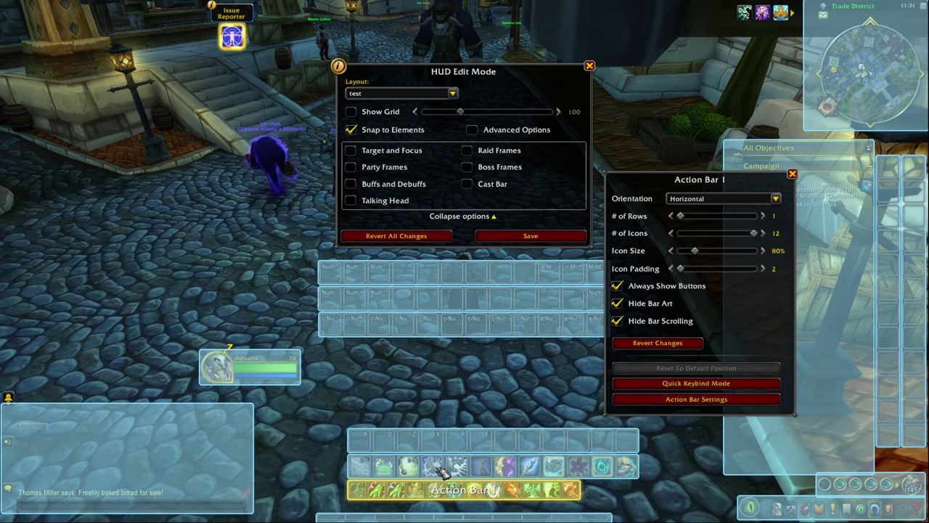
click(492, 467)
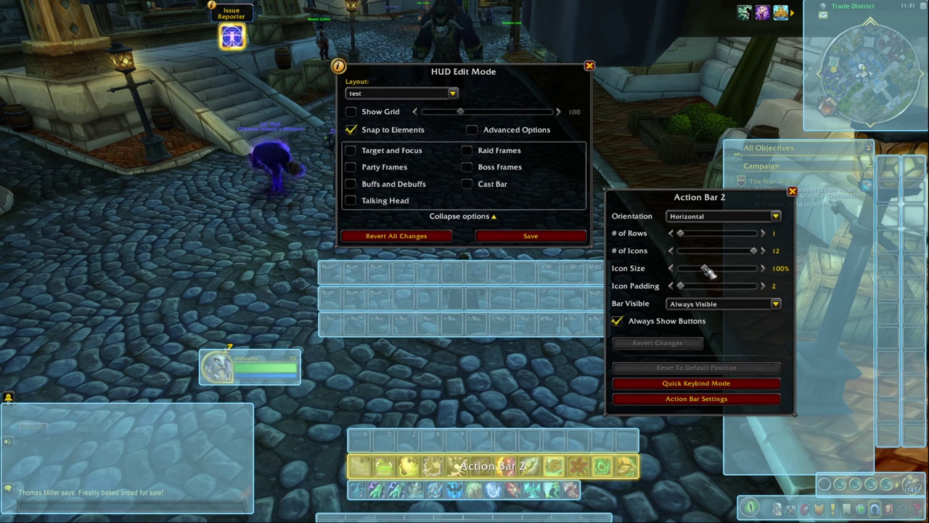
drag(707, 270, 701, 271)
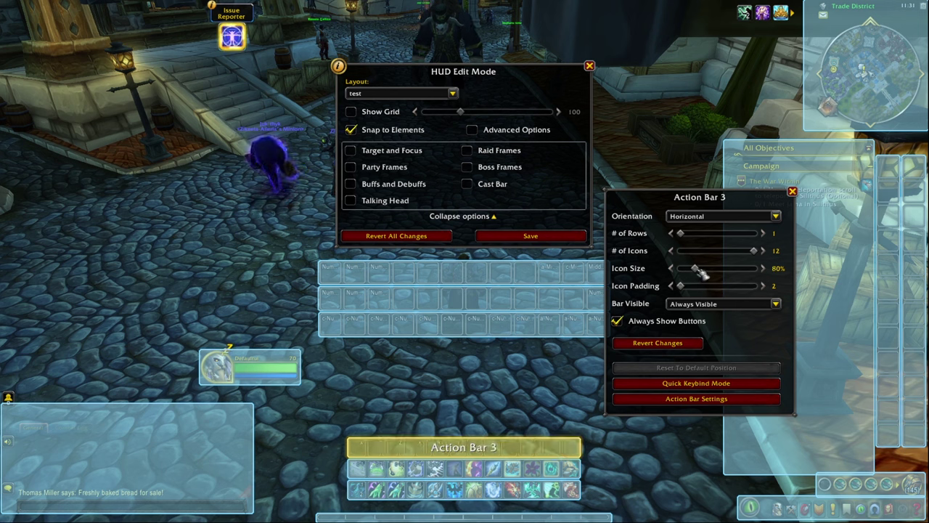
Set Action Bars 8, 7 and 6 to 60% icon size and save the test layout
click(443, 326)
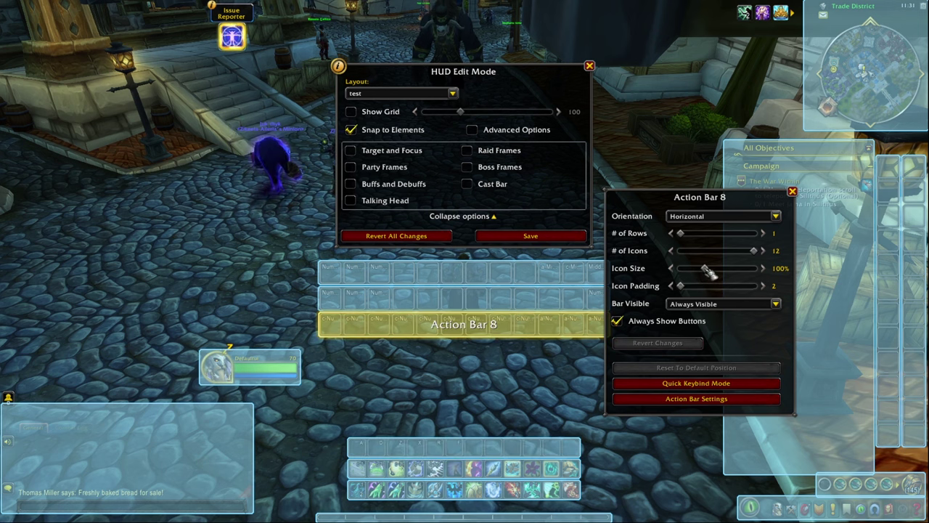
drag(708, 272, 694, 271)
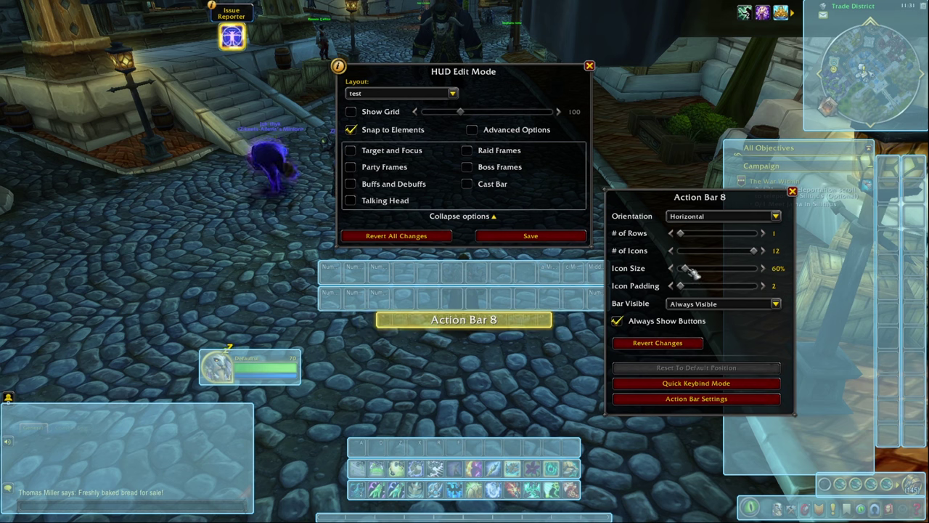
click(541, 300)
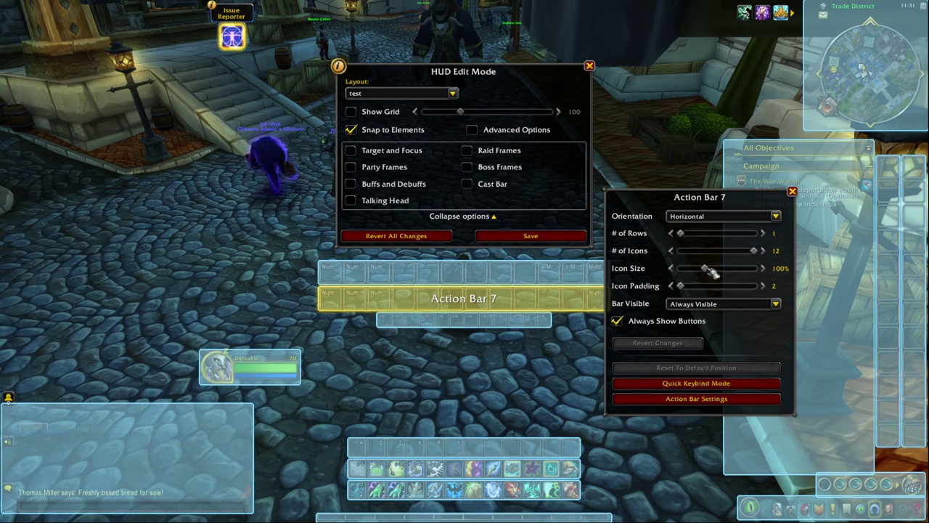
drag(720, 269, 678, 270)
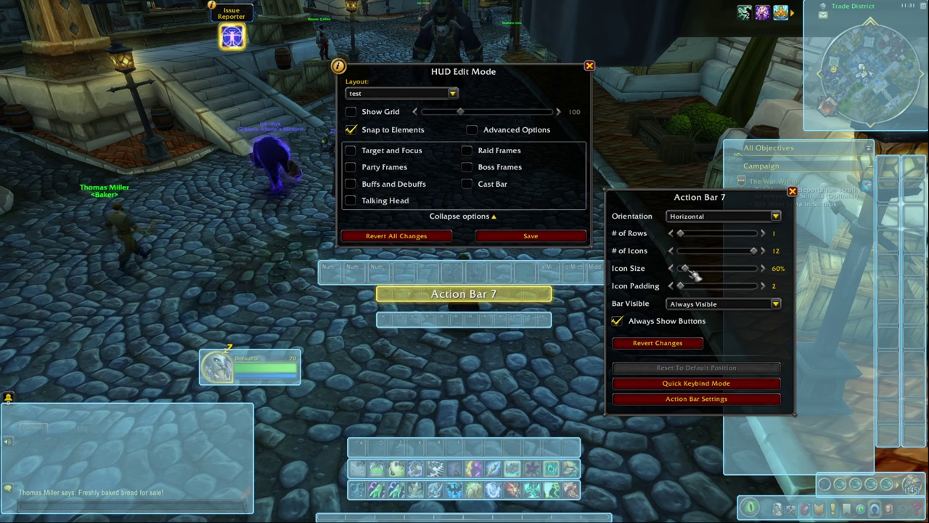
click(581, 271)
drag(707, 267, 685, 269)
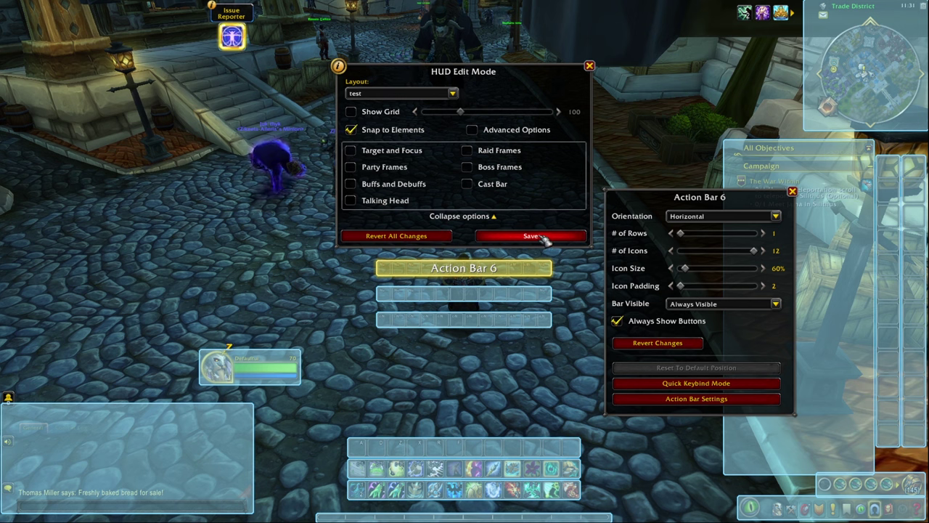
click(544, 240)
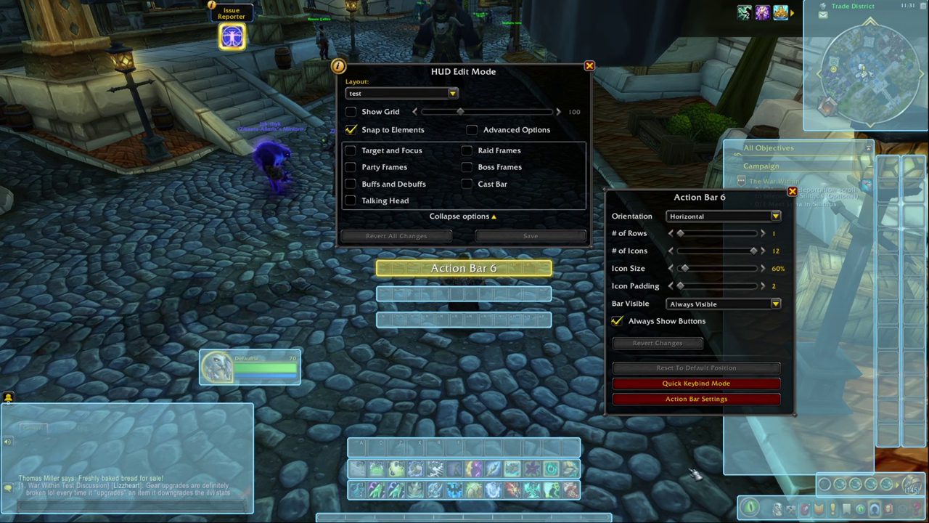
Enable Show Grid and move the Action Bar 6 settings panel to the top-left corner
click(351, 112)
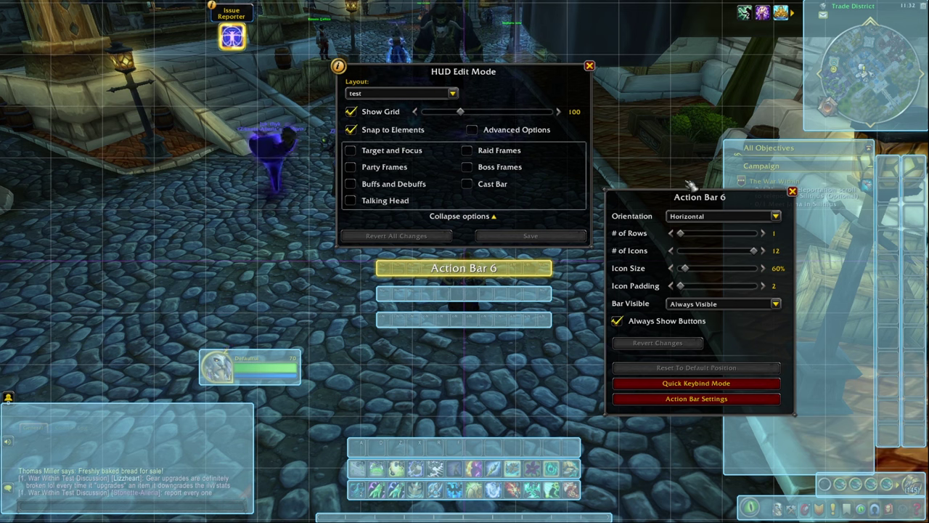
drag(693, 200, 142, 86)
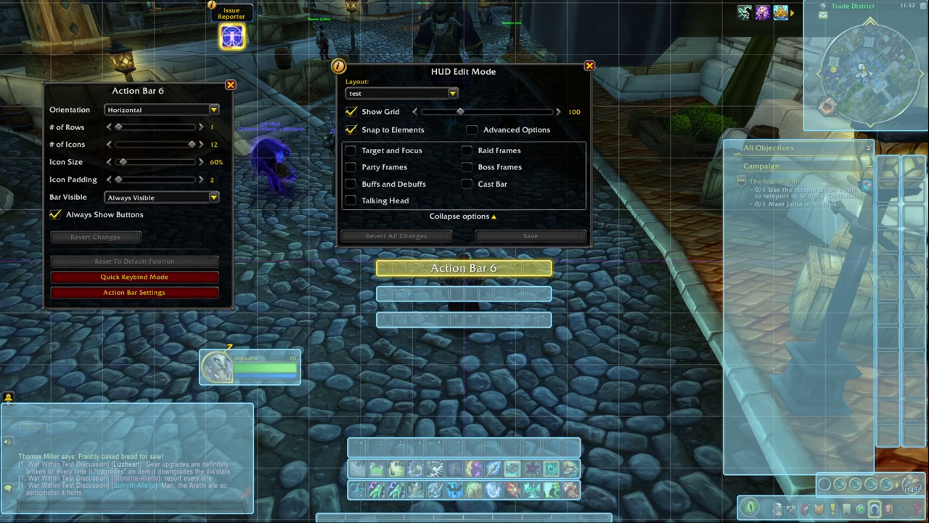
Stack Action Bars 1, 2 and 3 one under another above the bottom centre
click(440, 501)
drag(455, 485, 451, 355)
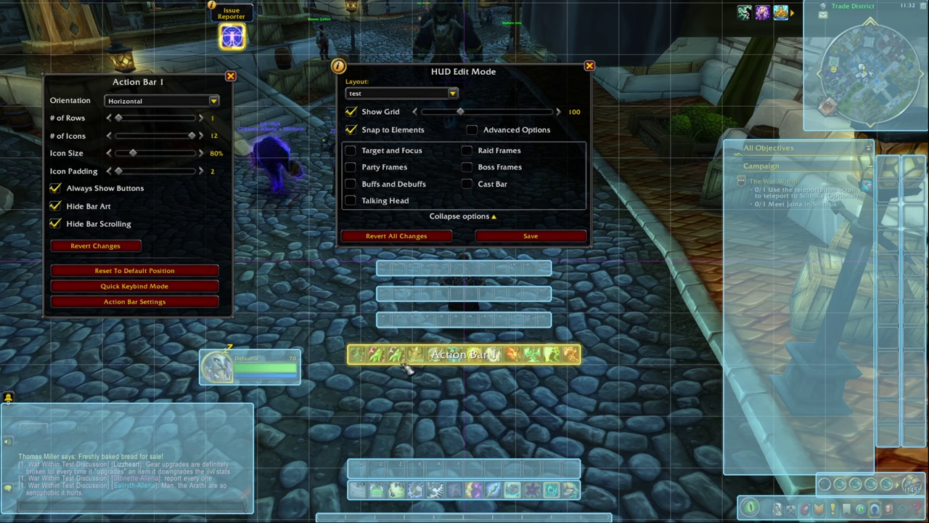
drag(441, 493, 457, 385)
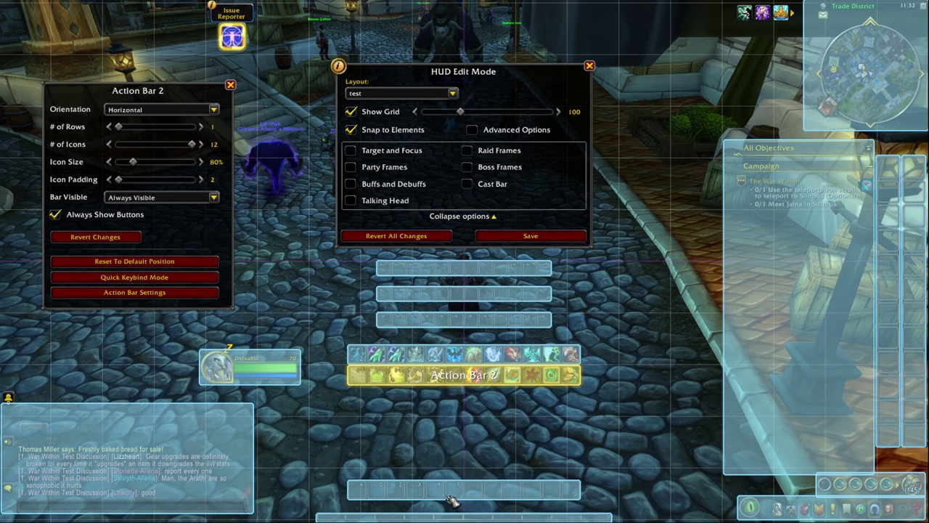
drag(446, 495, 457, 395)
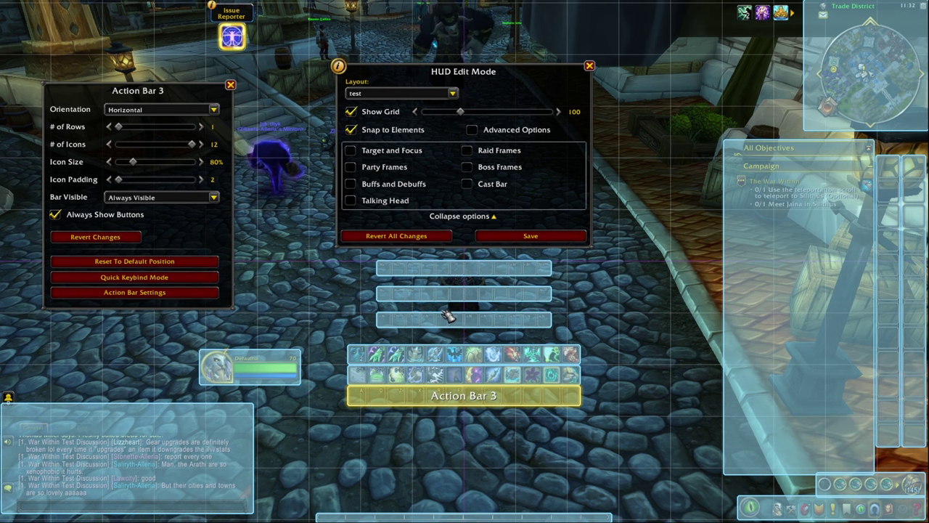
Move Action Bars 8, 7 and 6 into a stack at the lower-right corner
drag(450, 325, 697, 496)
drag(442, 294, 692, 477)
drag(466, 272, 722, 473)
click(911, 283)
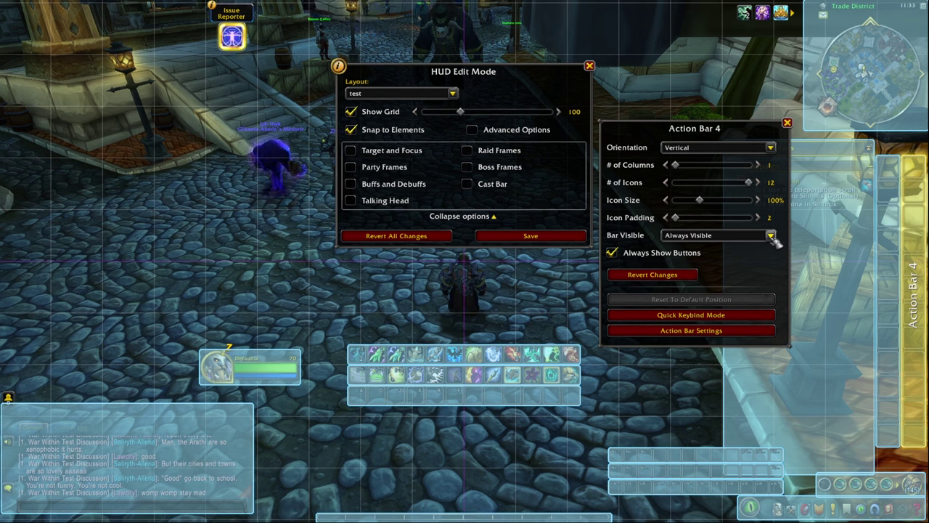
click(895, 262)
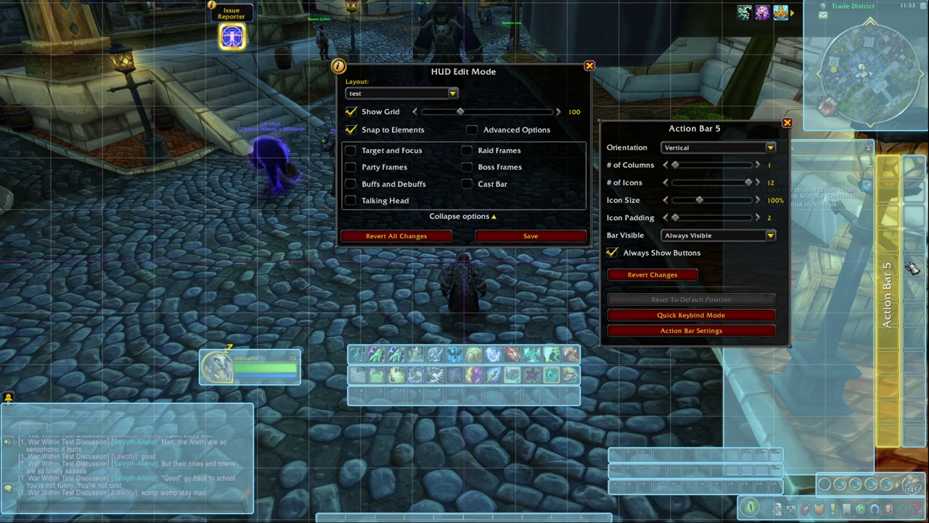
click(910, 276)
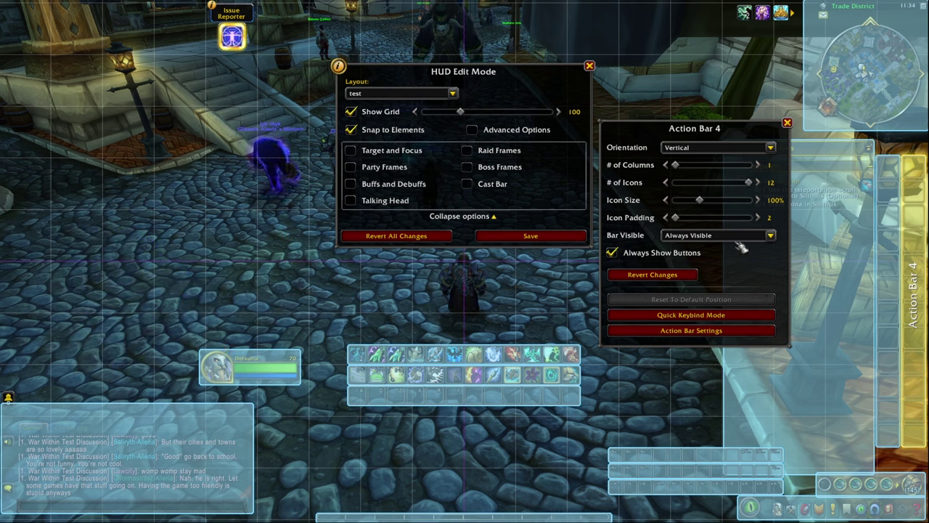
Set Bar Visible to Out of Combat for both Action Bar 4 and Action Bar 5
click(770, 238)
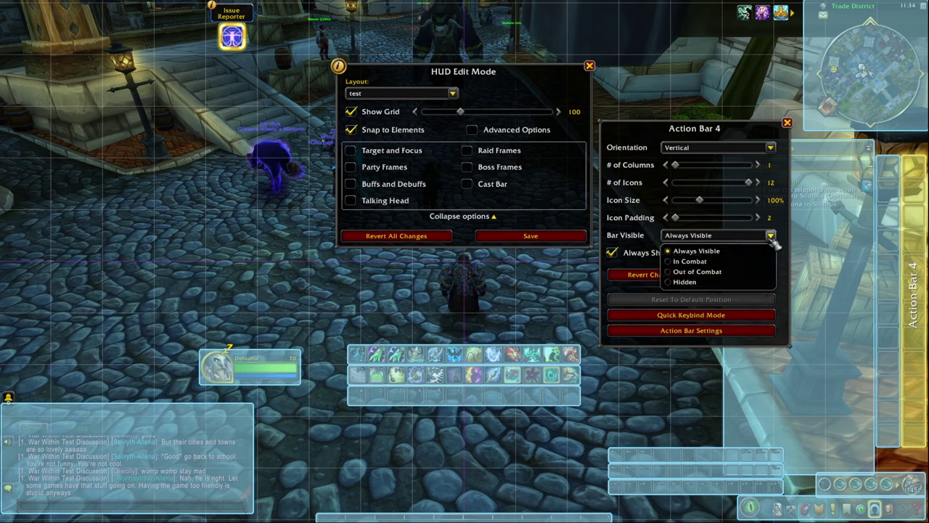
click(695, 273)
click(891, 265)
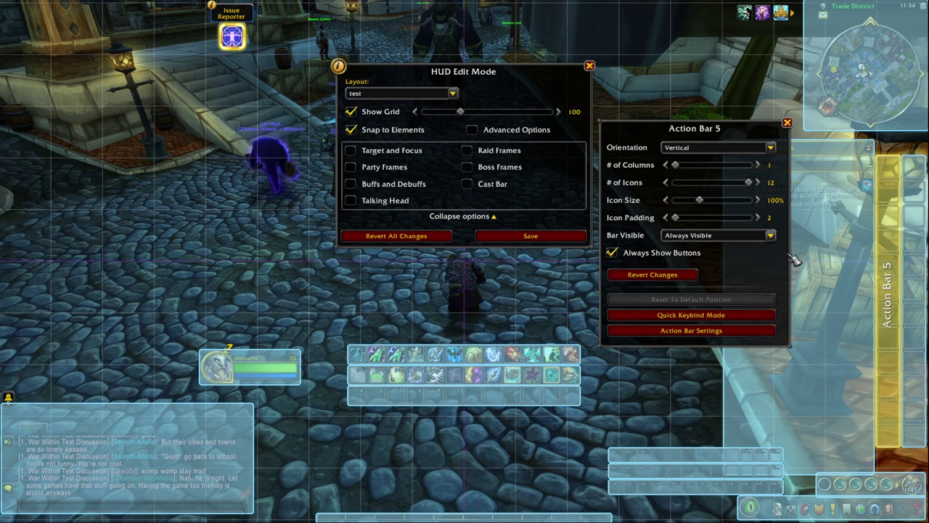
click(770, 235)
click(690, 274)
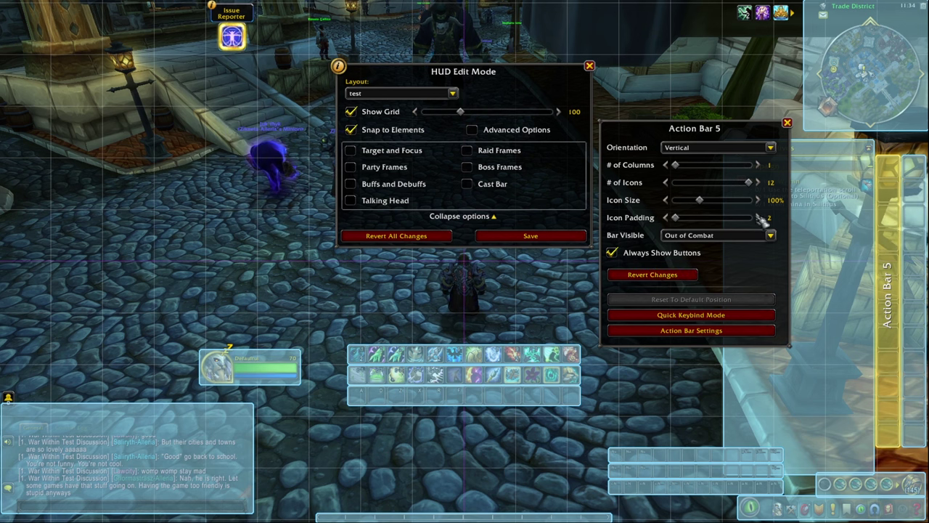
Move Action Bar 8 toward mid-screen, keeping it horizontal after briefly trying vertical
click(695, 485)
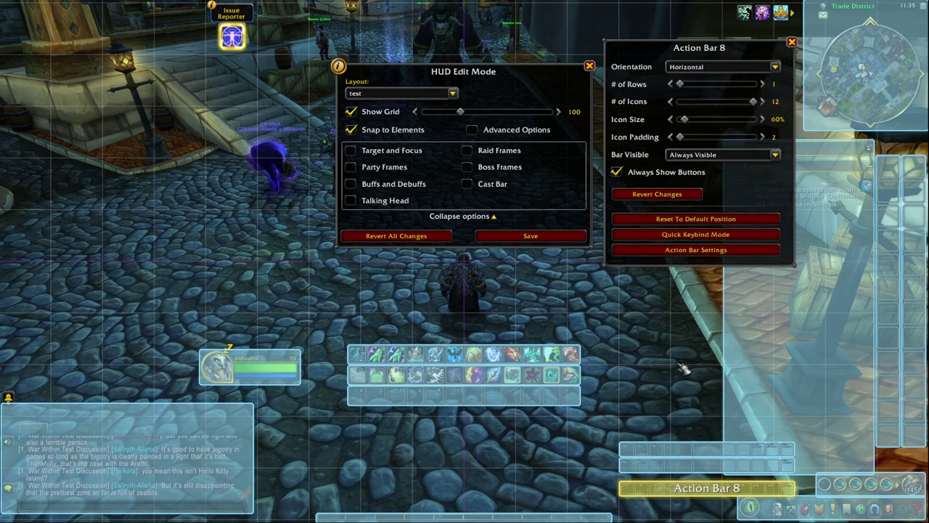
drag(715, 492, 659, 313)
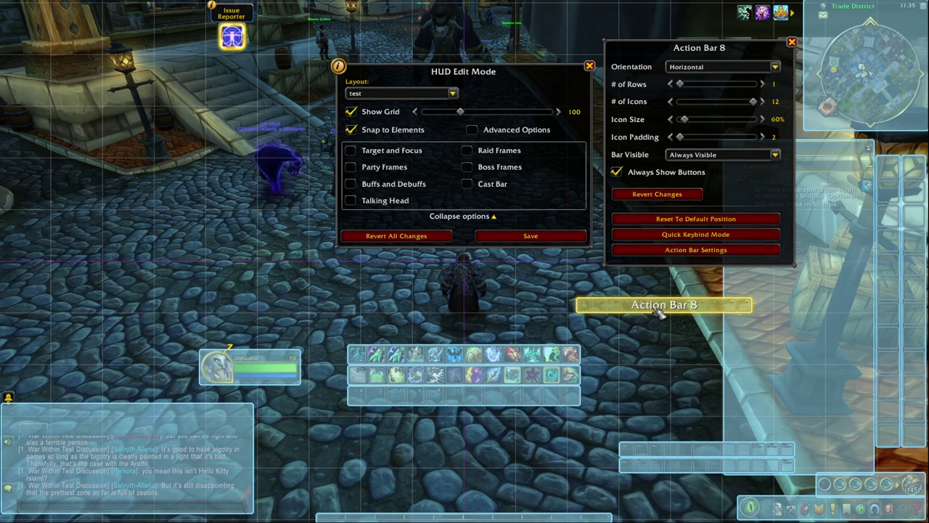
click(782, 66)
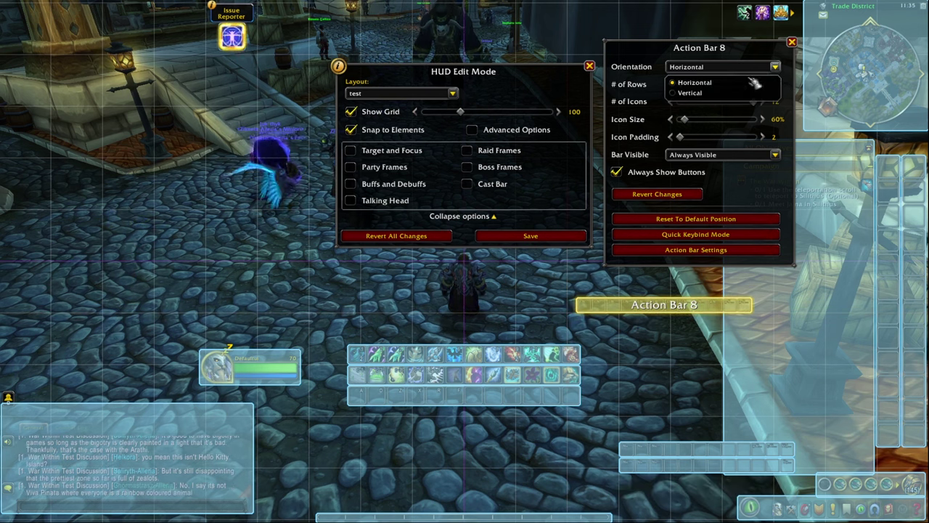
click(715, 93)
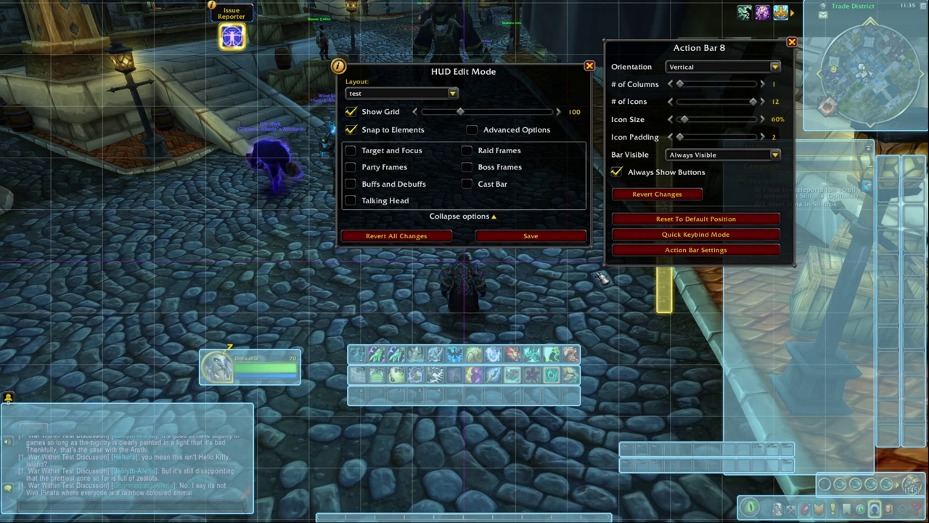
click(771, 66)
click(715, 81)
drag(675, 305, 691, 305)
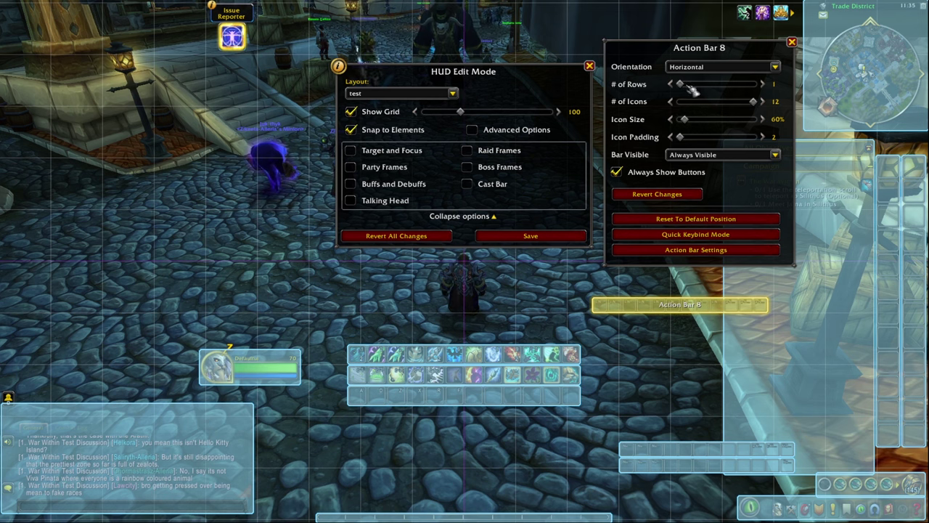
Give Action Bar 8 four rows and snap it just above the lower-right bars
drag(693, 88, 752, 85)
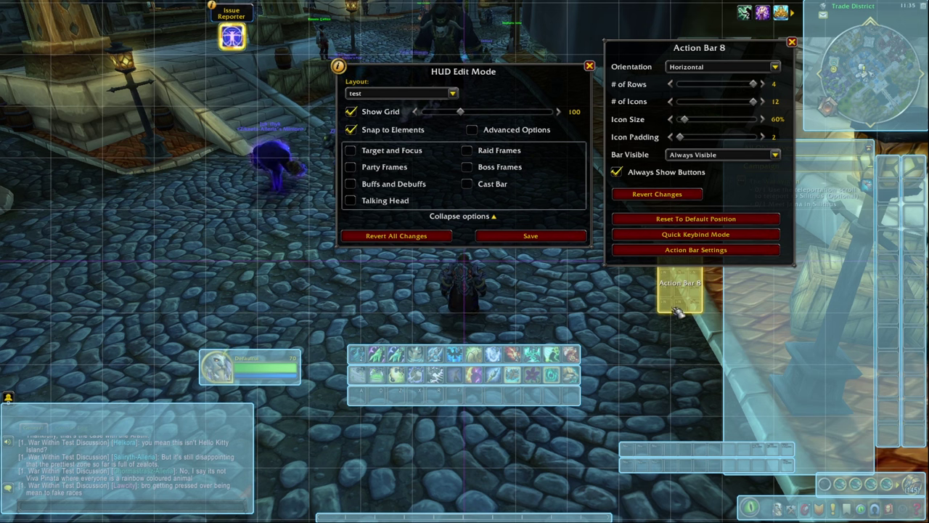
drag(679, 311, 701, 427)
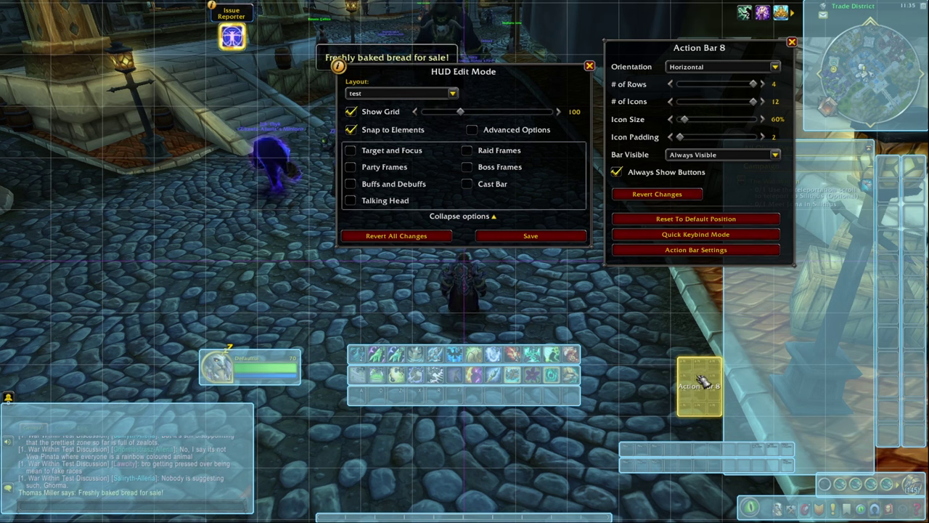
drag(698, 387, 693, 408)
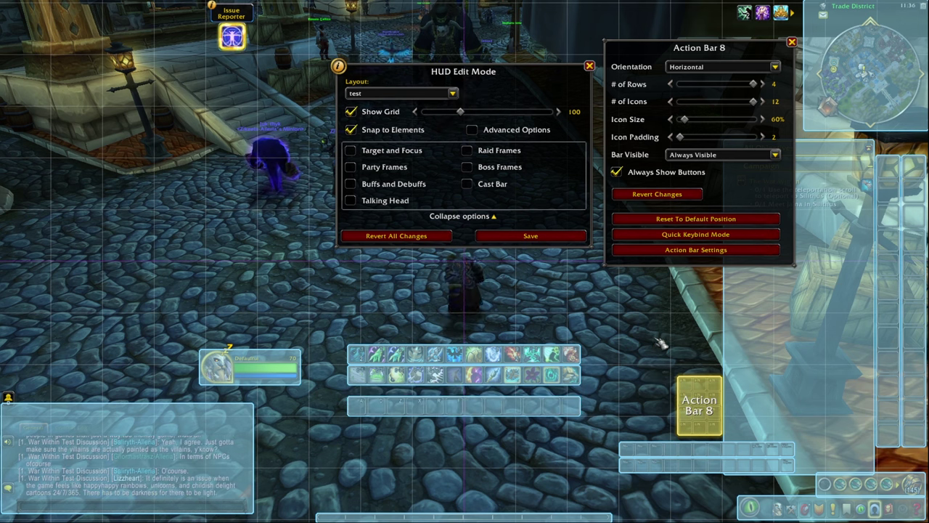
click(450, 411)
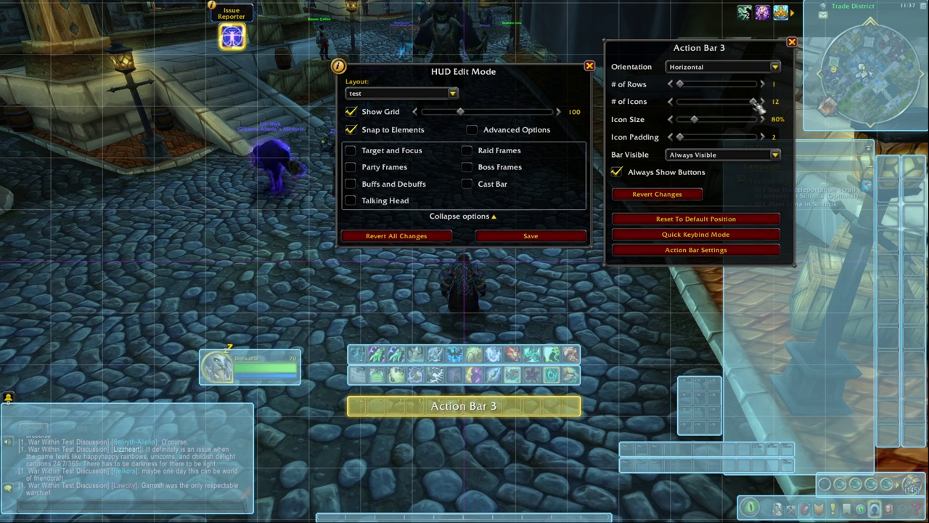
Reduce Action Bar 3 from 12 icons to 6, leaving a short centred row
drag(755, 103, 680, 106)
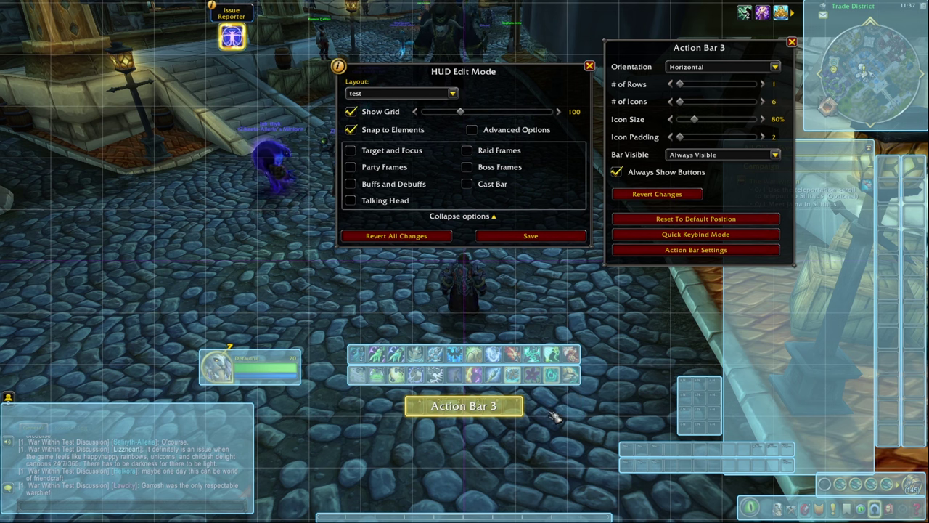
click(461, 419)
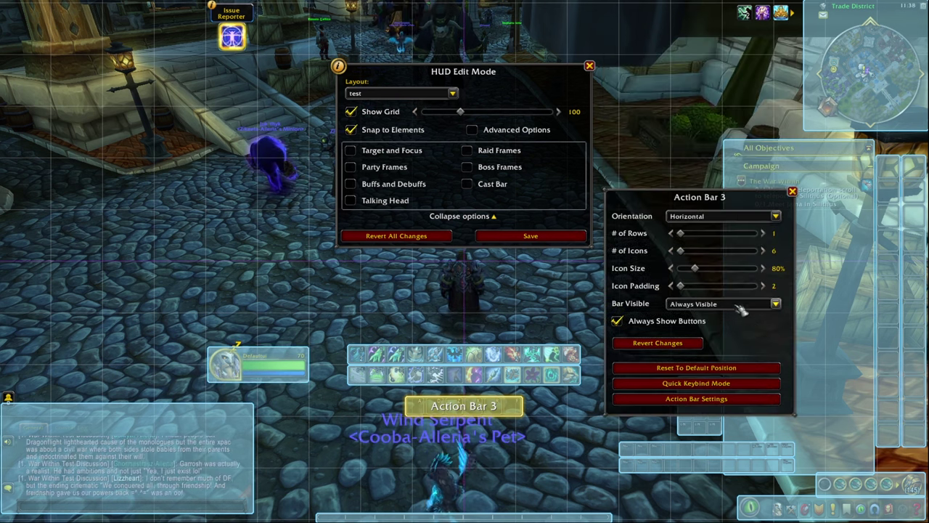
Enable the target and focus frames and place player, target and focus beside the action bars
click(352, 150)
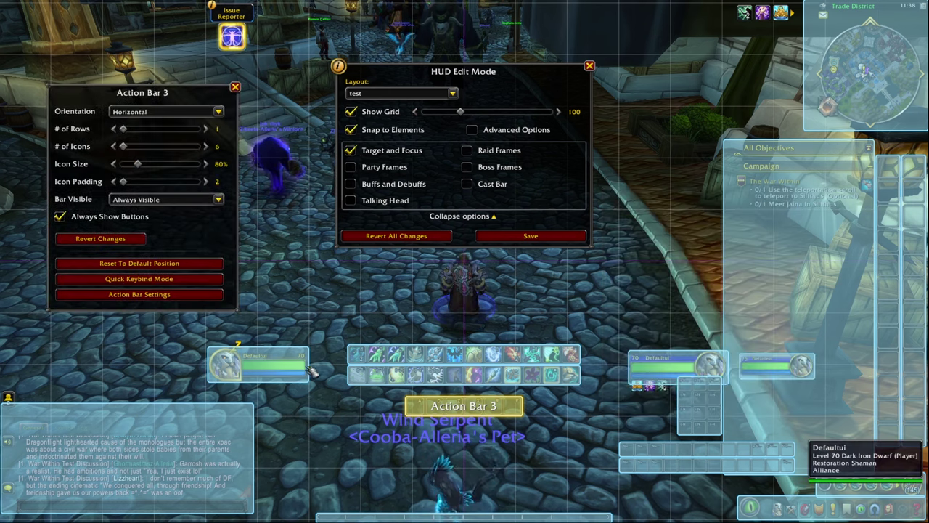
click(301, 370)
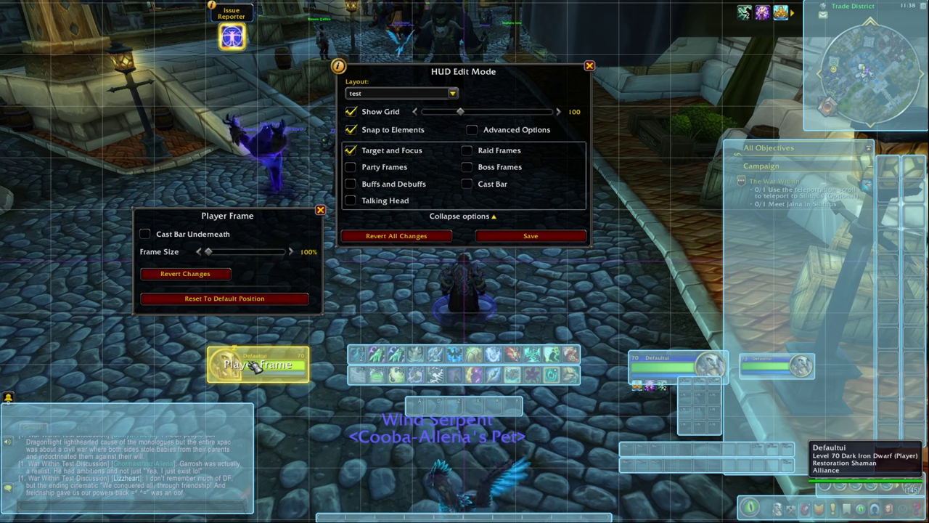
drag(280, 370, 318, 358)
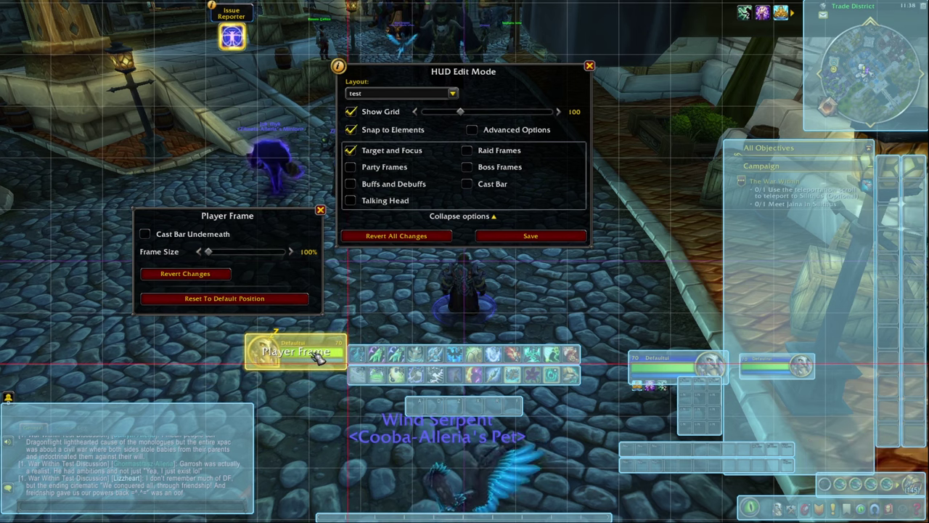
drag(661, 371, 614, 350)
drag(766, 371, 671, 366)
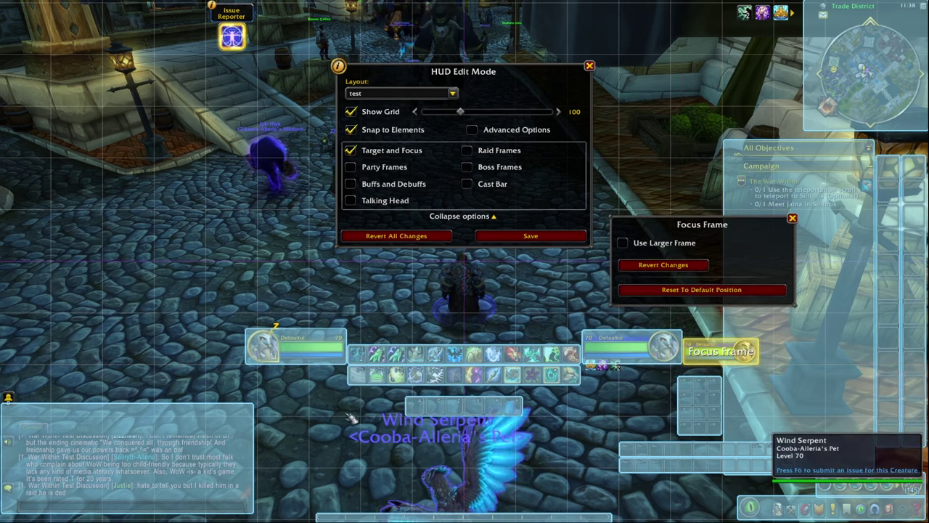
Place Action Bar 3 above the player frame, save the layout, and enable Talking Head
drag(488, 416, 300, 327)
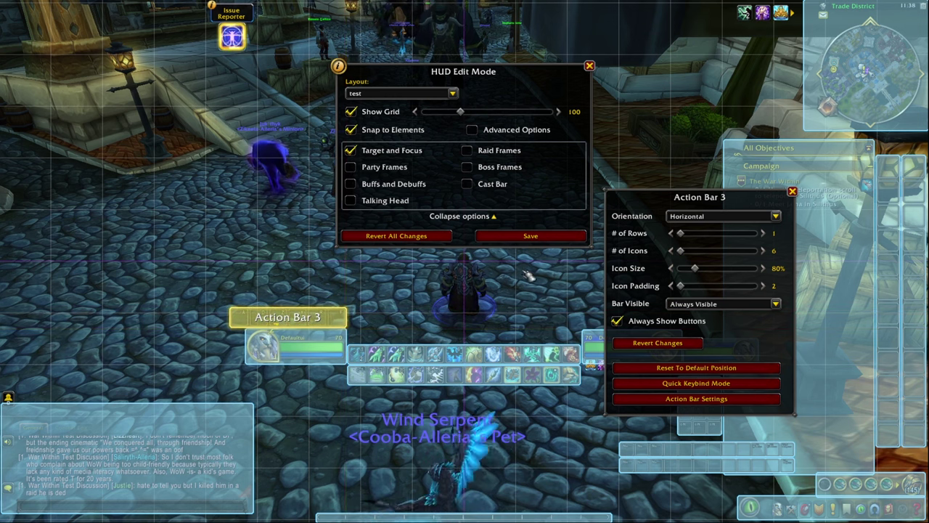
click(541, 238)
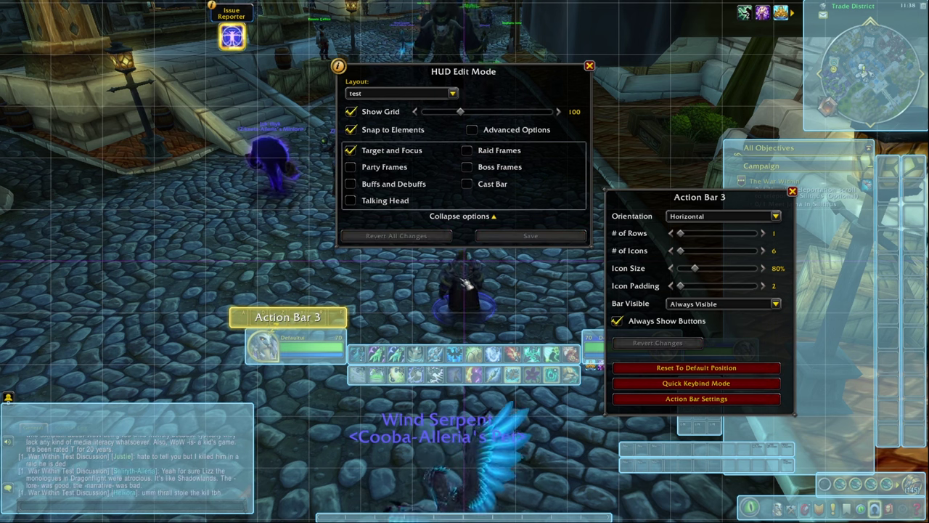
click(351, 201)
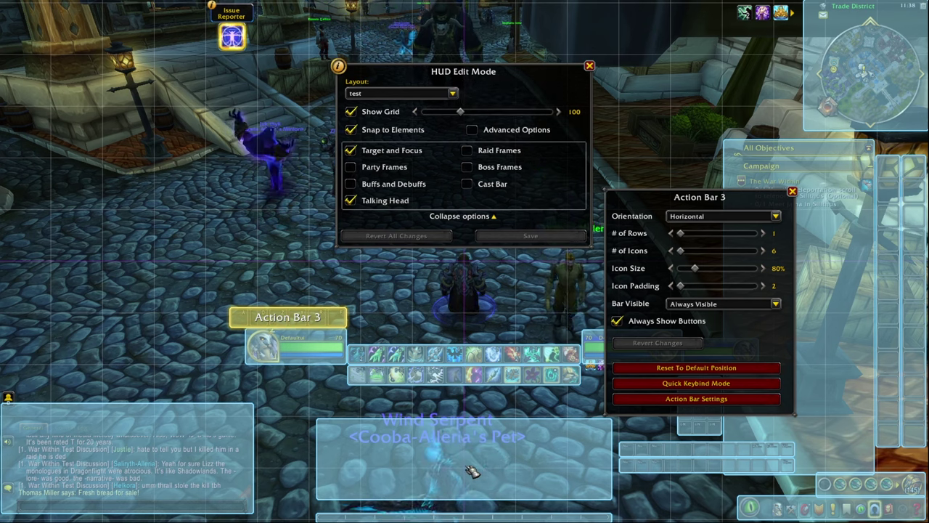
Move the Talking Head frame to the screen top and the raid frames lower on the left
click(473, 468)
drag(475, 357, 471, 41)
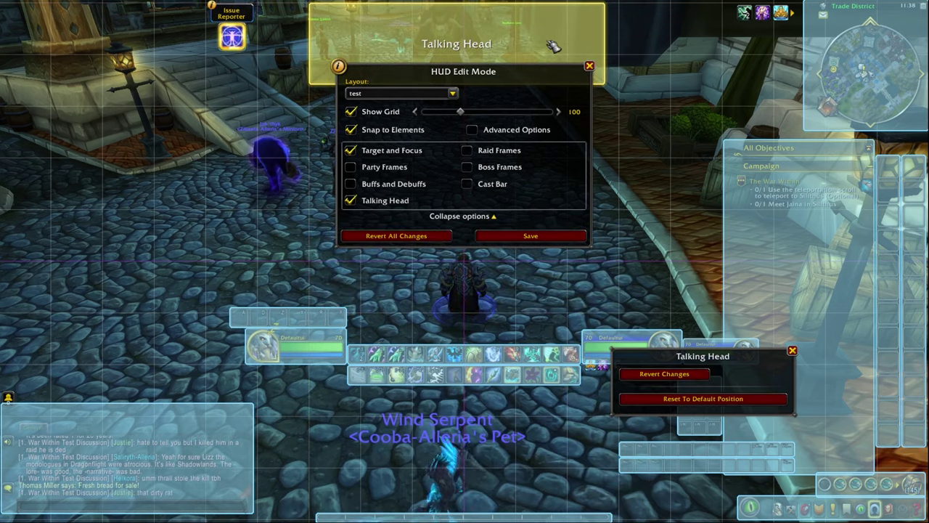
click(467, 150)
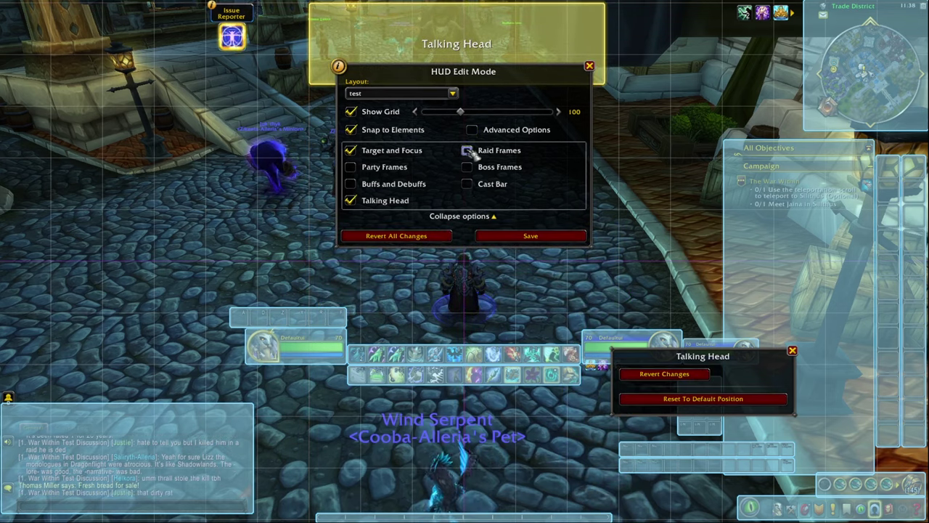
drag(51, 130, 54, 267)
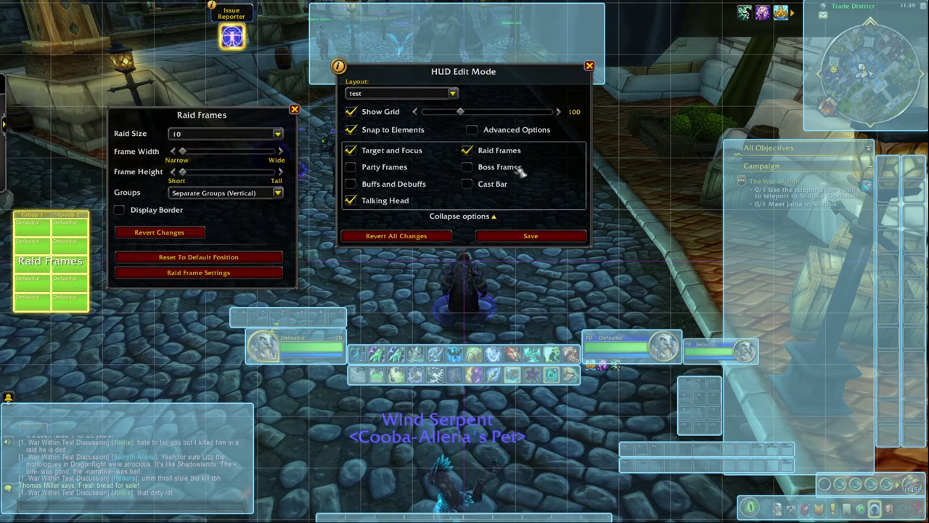
Try the boss and buff frames, hide them again, and drag the cast bar above the action bars
click(467, 167)
drag(784, 175, 623, 60)
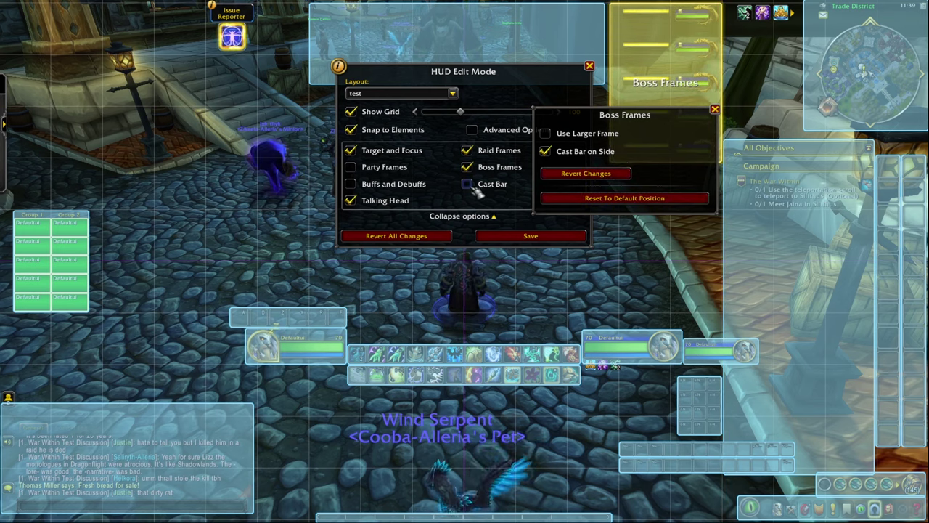
click(350, 184)
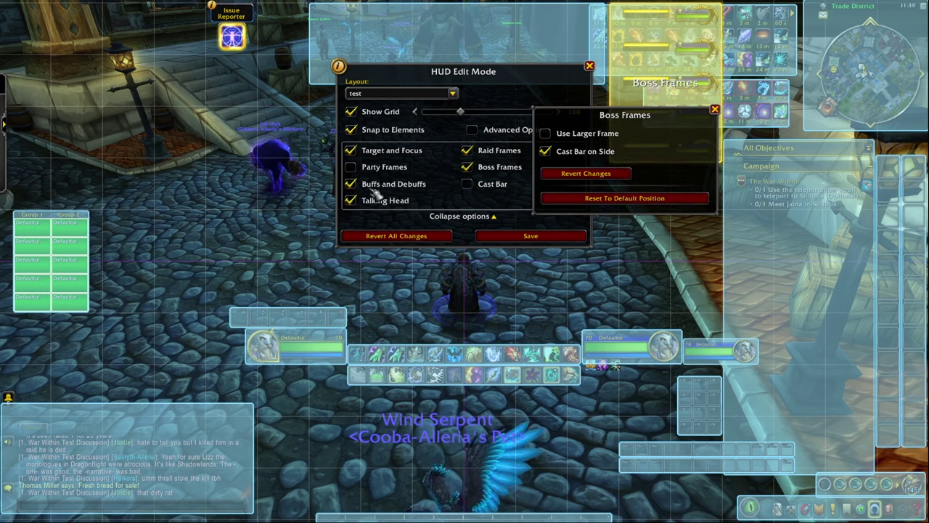
click(374, 186)
click(467, 167)
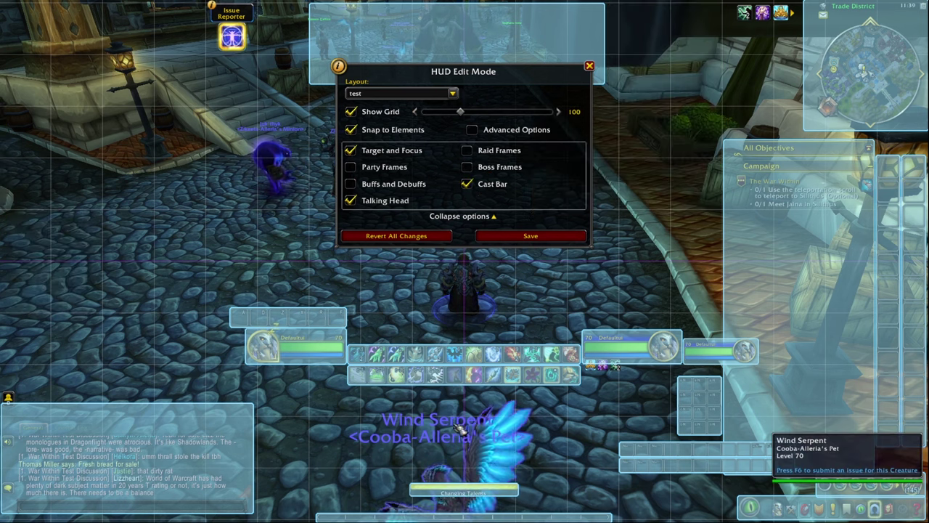
drag(490, 494, 487, 328)
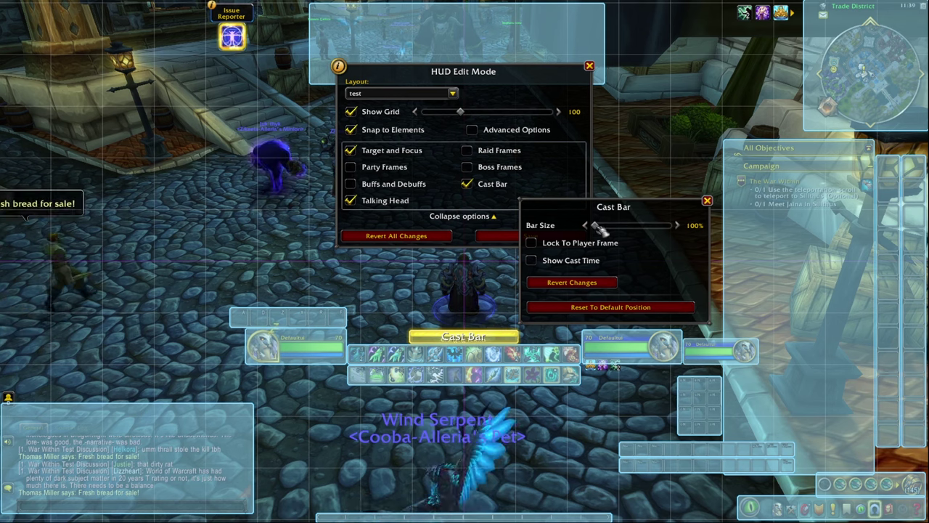
Enlarge the cast bar to 120%, align it above the action bars, and save the layout
drag(595, 225, 636, 226)
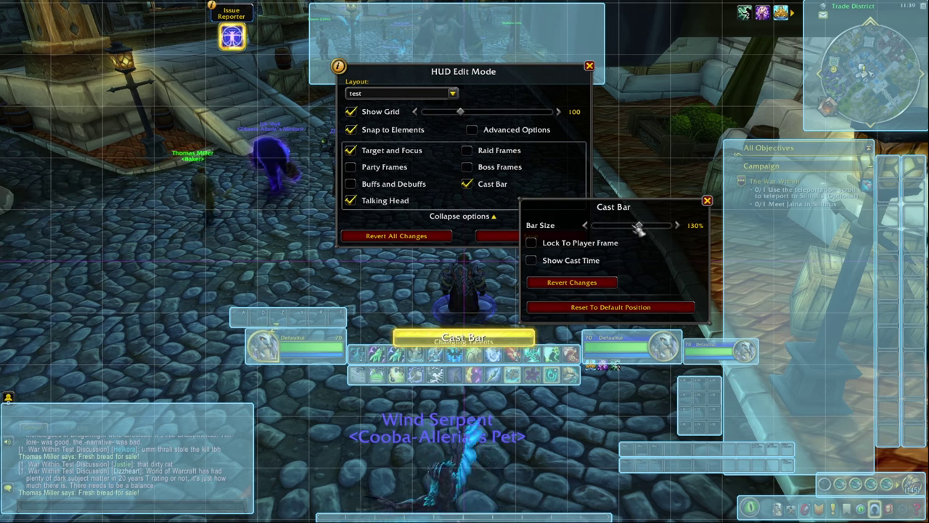
drag(483, 330, 481, 327)
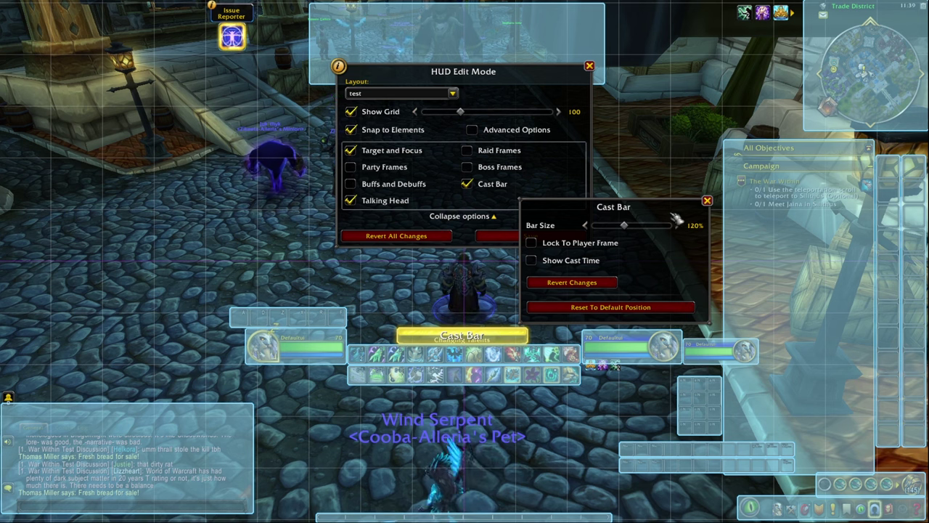
click(501, 298)
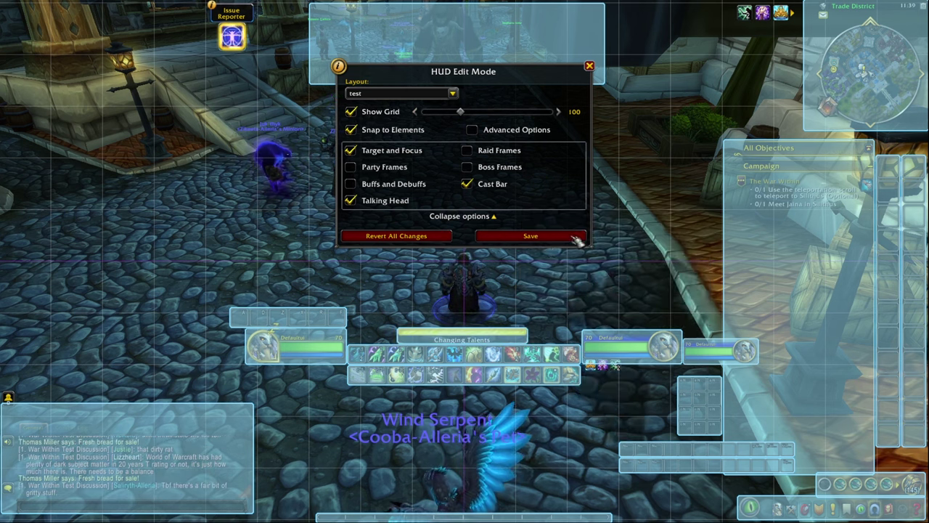
click(533, 237)
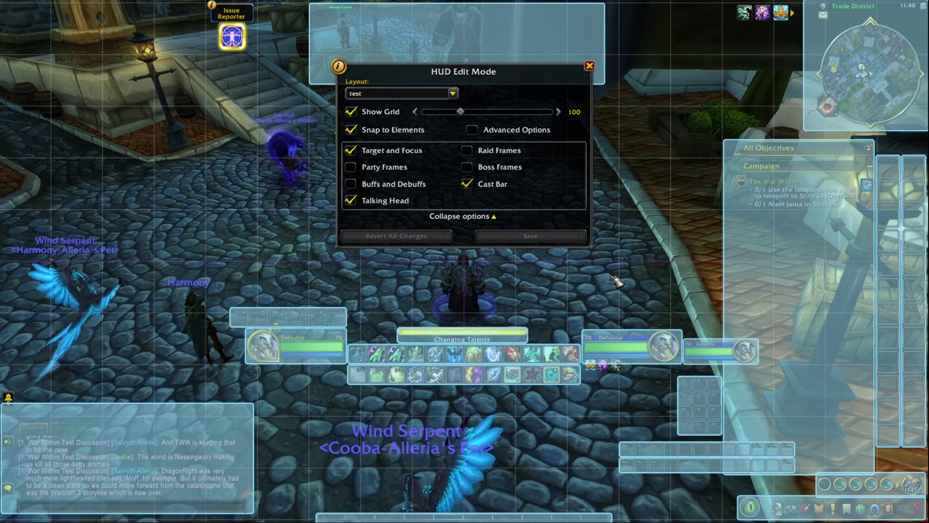
Leave Edit Mode and start Quick Keybind Mode from the Options keybinding settings
key(Escape)
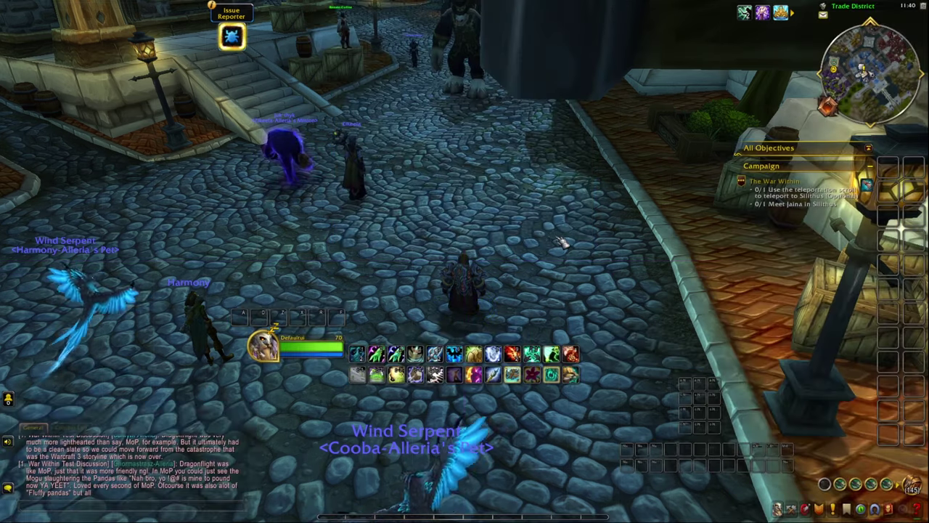
key(Escape)
click(471, 181)
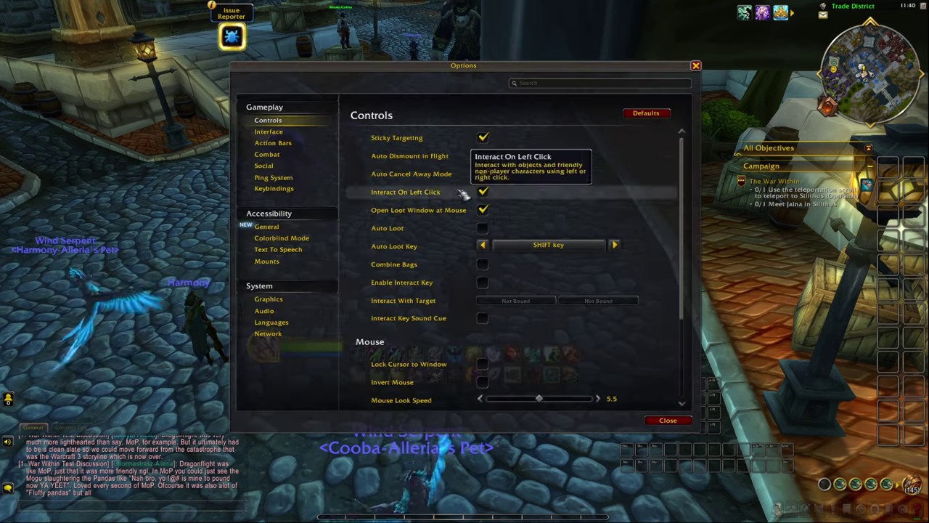
click(284, 189)
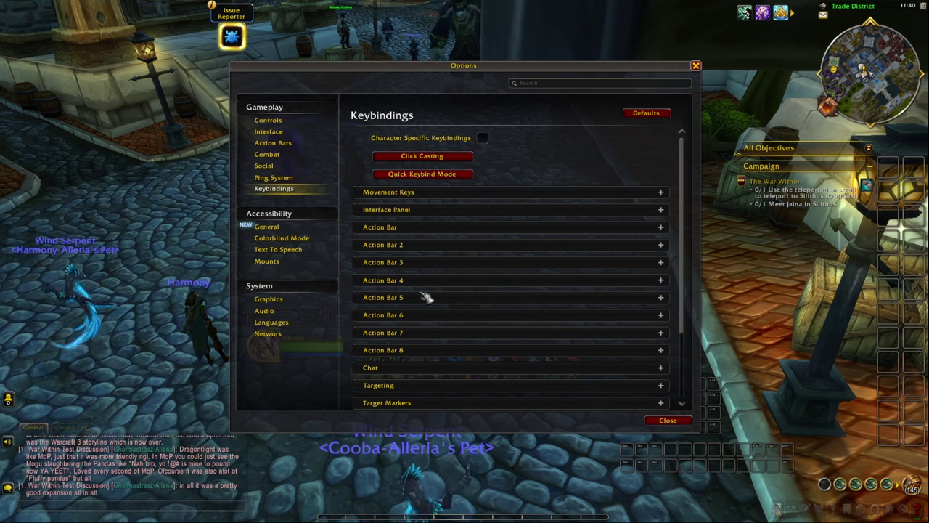
click(422, 175)
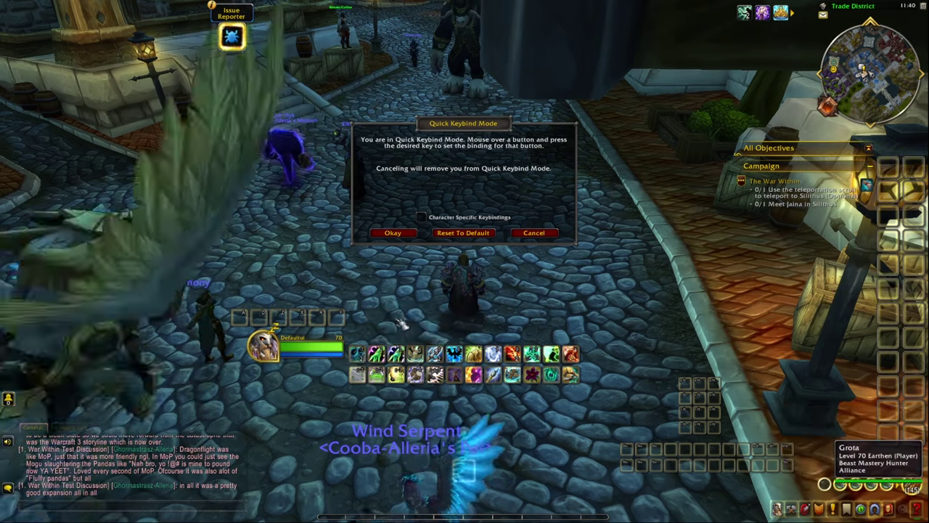
Bind Escape, 2 and Ctrl+R to two action buttons and Extra Action Button 1, then accept
key(Escape)
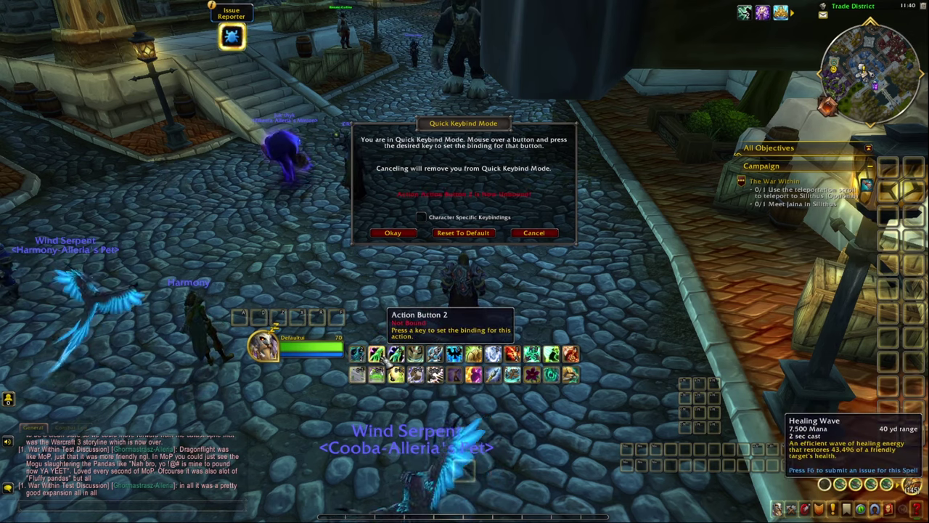
key(2)
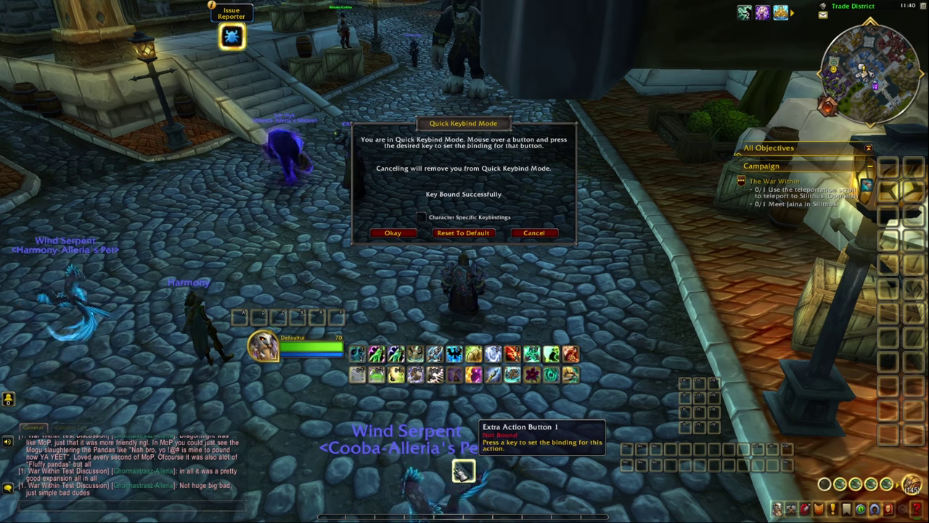
key(ctrl+r)
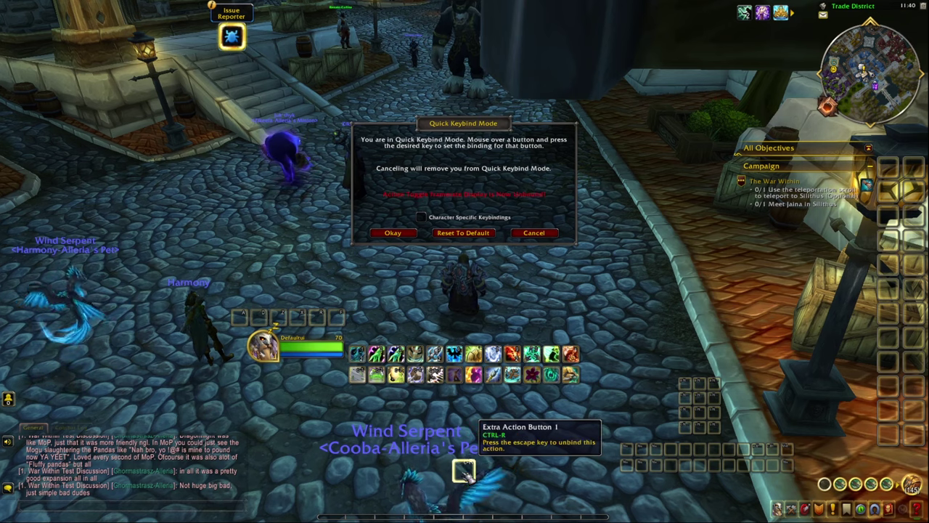
click(393, 233)
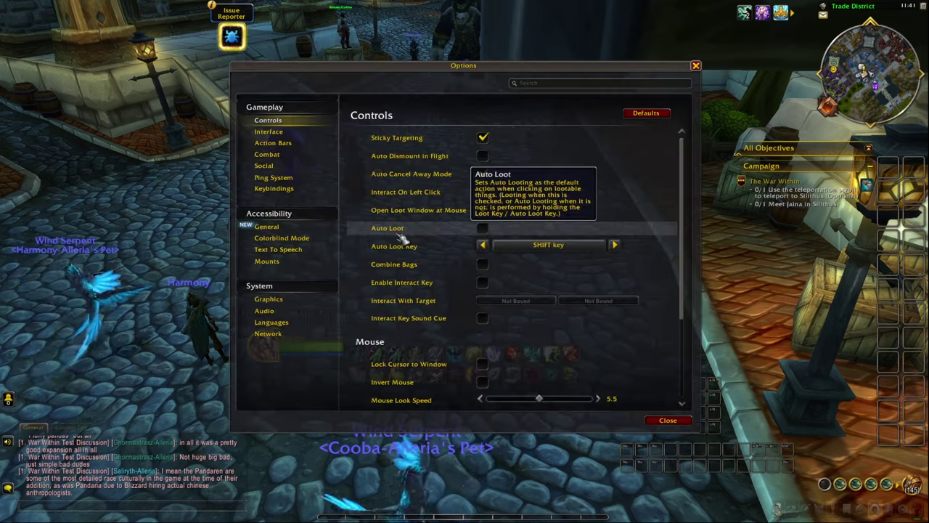
Close Options, return to HUD Edit Mode, and turn on Advanced Options
key(Escape)
click(479, 235)
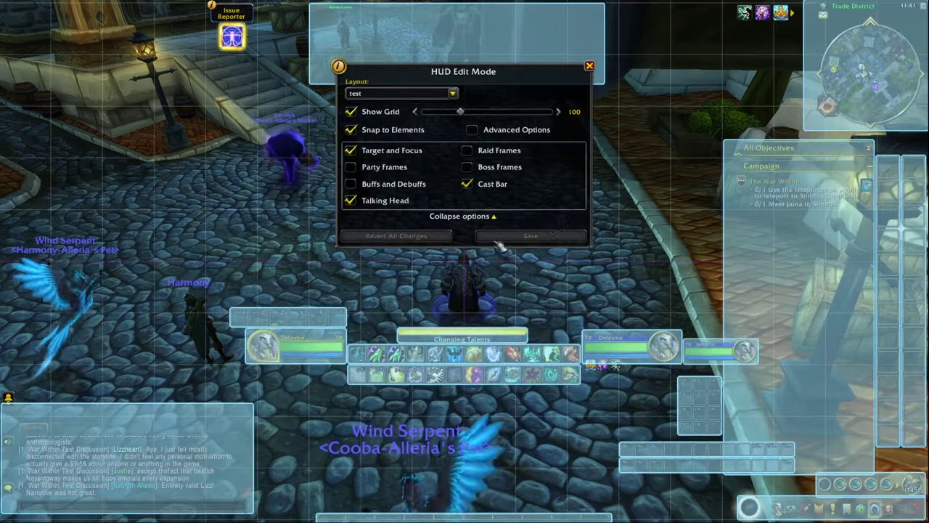
click(473, 130)
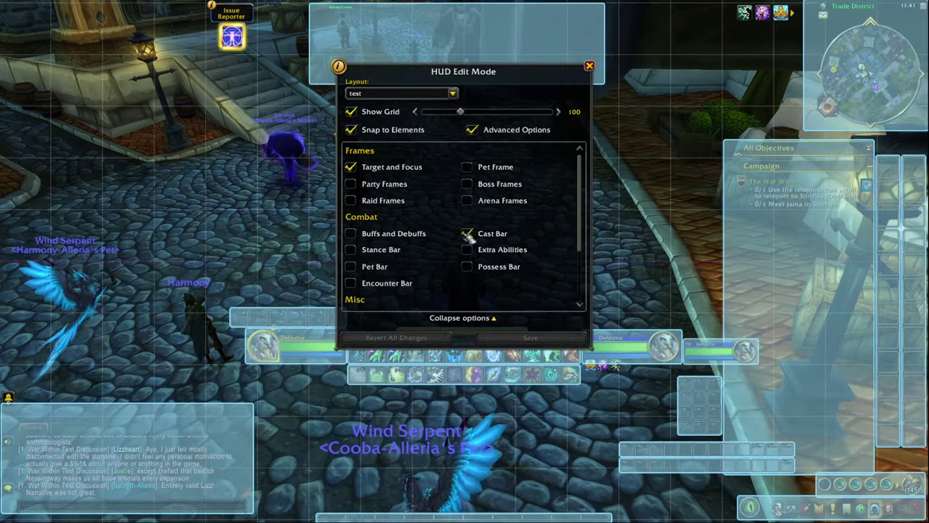